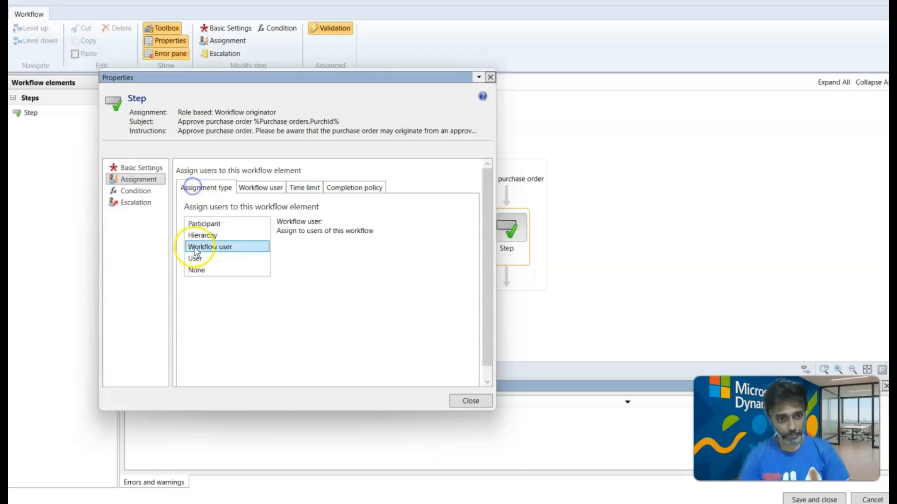
# Compare the User and Workflow user assignment types for the approval step, and review the selectable workflow user roles.
pyautogui.click(194, 258)
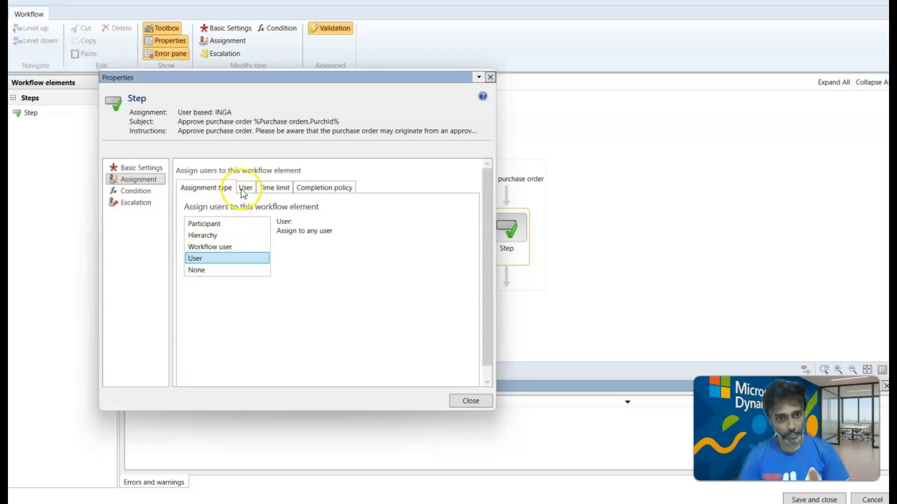
pyautogui.click(208, 247)
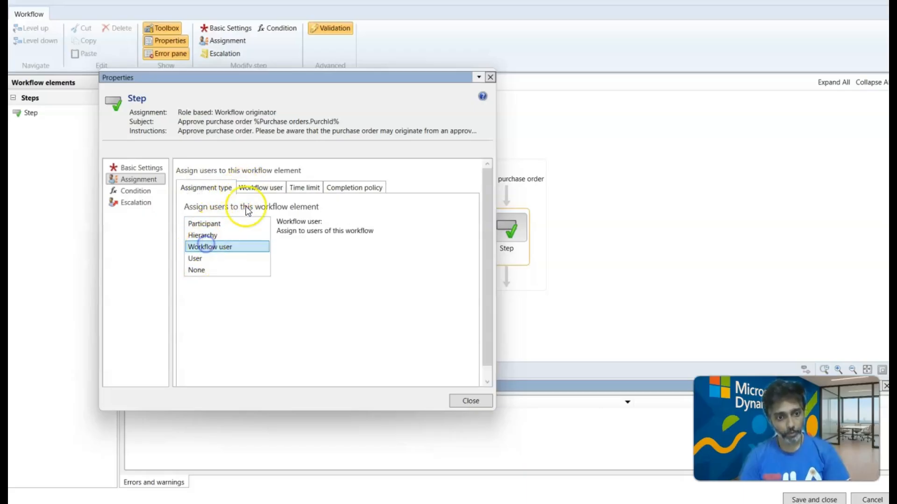
pyautogui.click(265, 189)
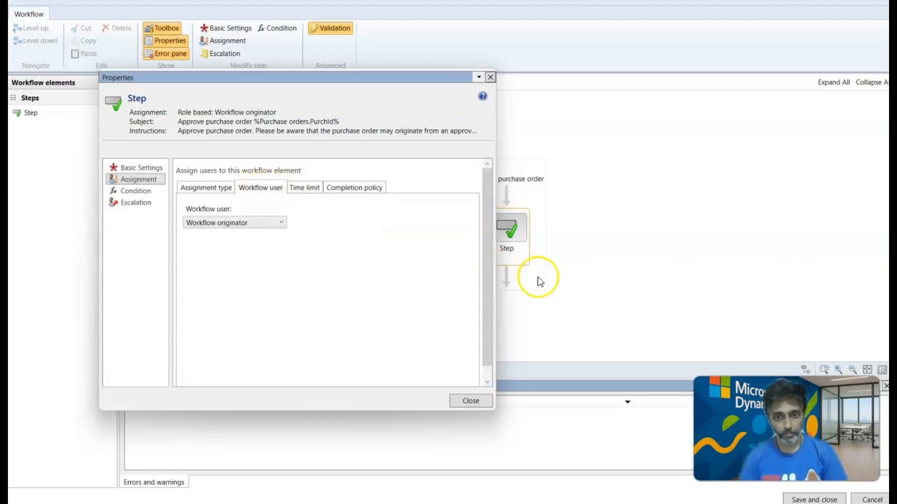
pyautogui.click(270, 225)
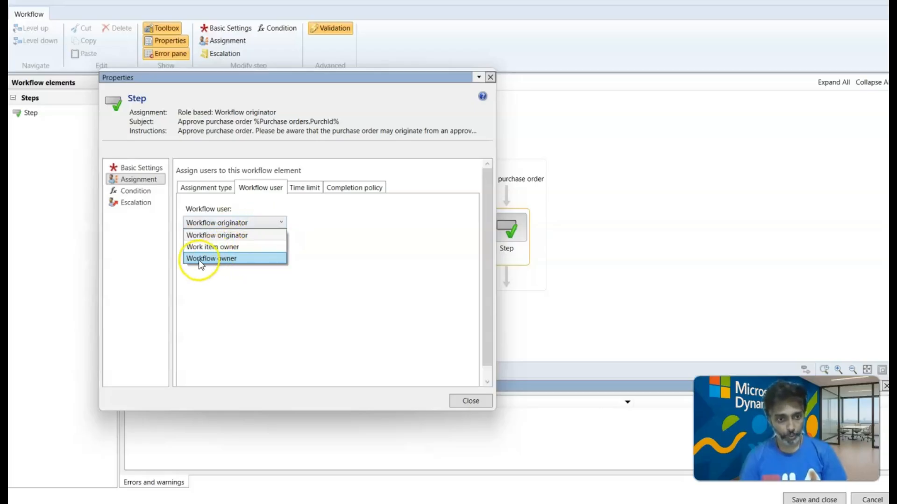
pyautogui.click(199, 188)
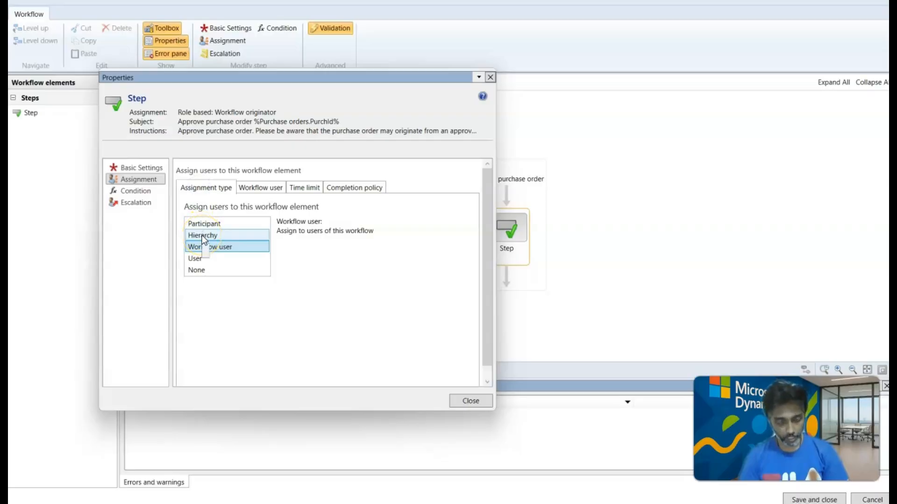
# Change the approval step's assignment type to Hierarchy and set its hierarchy type to Managerial hierarchy.
pyautogui.click(203, 235)
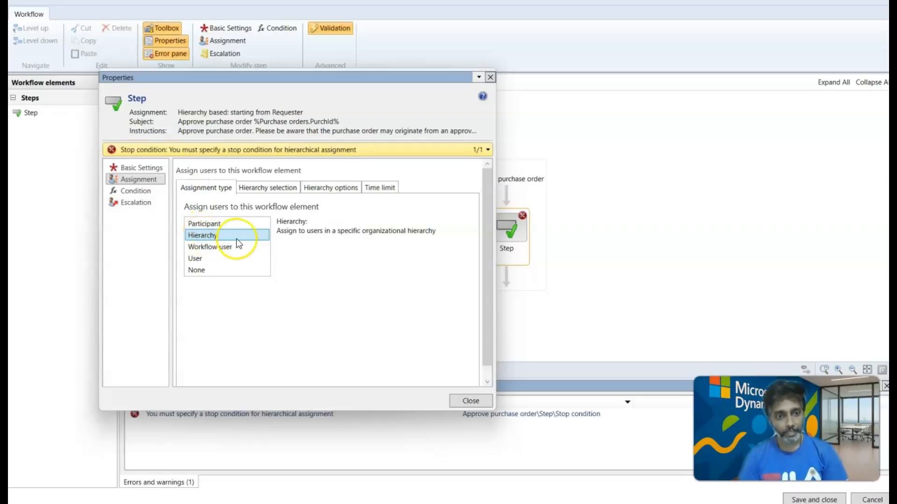
pyautogui.click(278, 189)
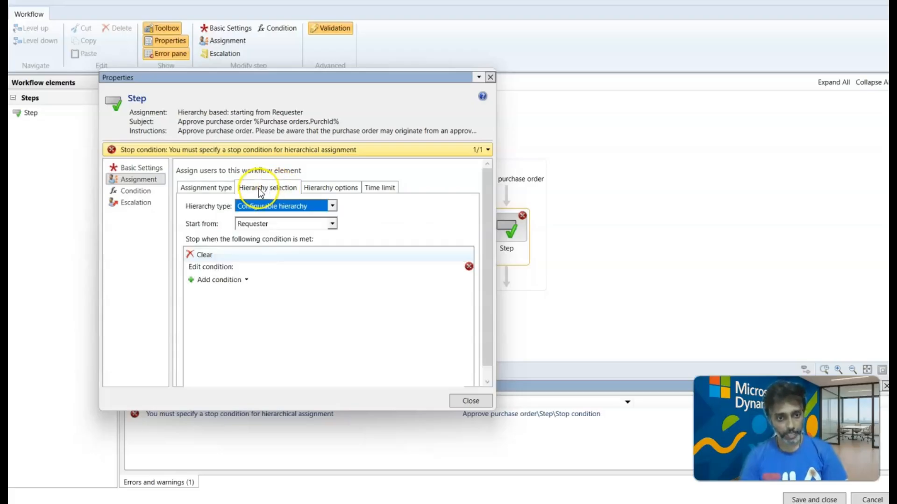
pyautogui.click(319, 190)
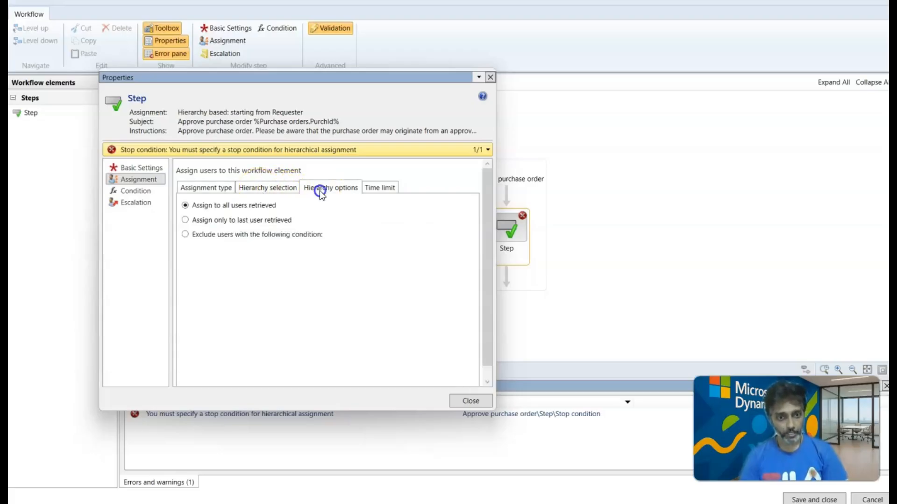
pyautogui.click(250, 191)
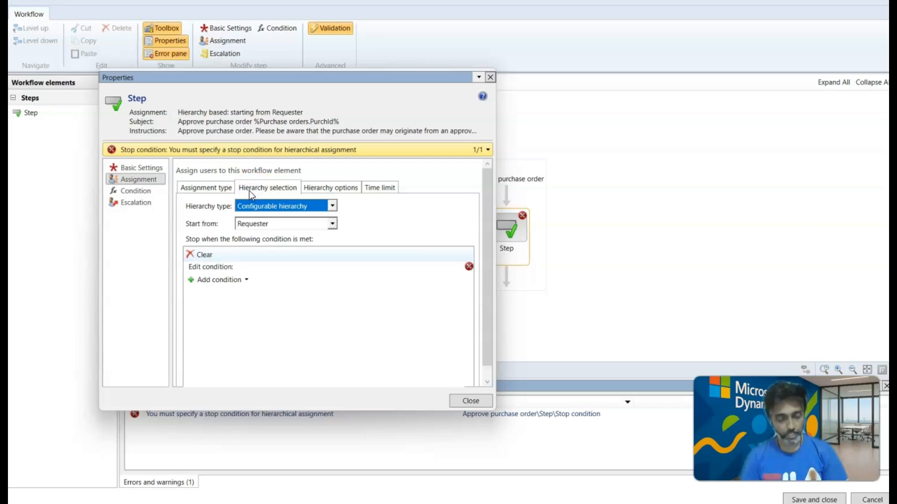
pyautogui.click(332, 206)
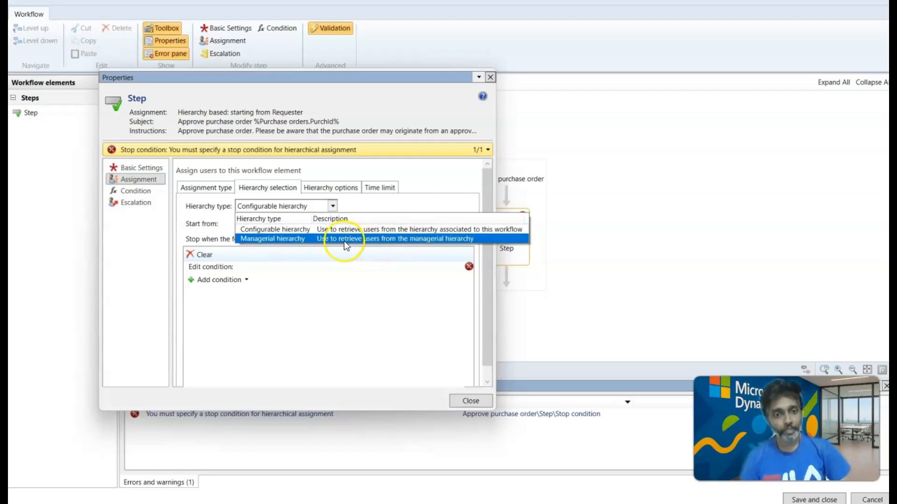
pyautogui.click(313, 238)
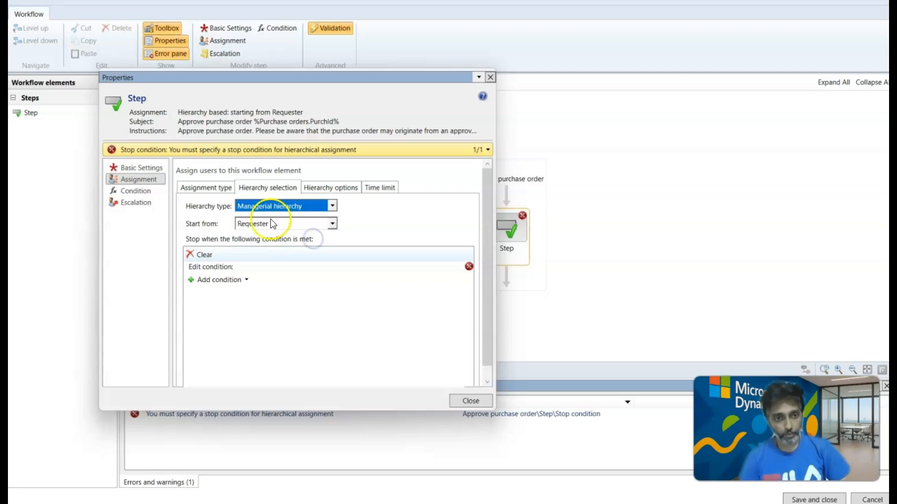
# Set the managerial hierarchy to start from the Workflow originator.
pyautogui.click(331, 225)
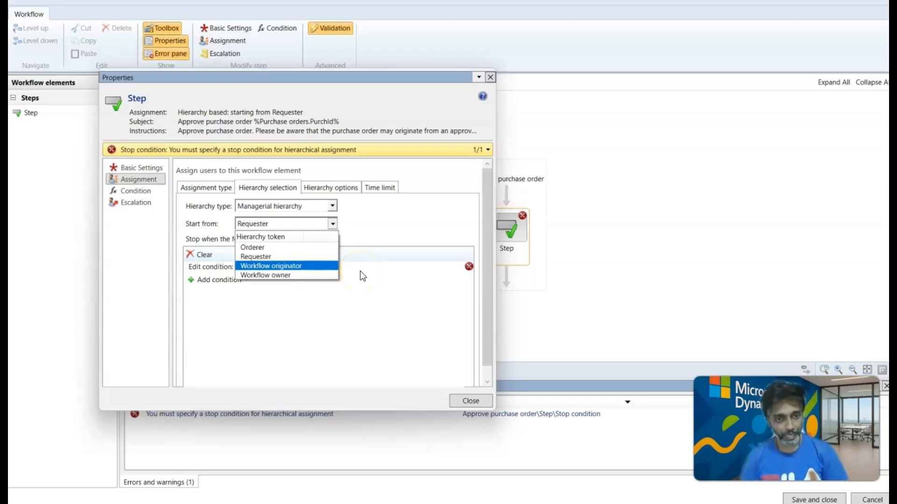
pyautogui.click(302, 267)
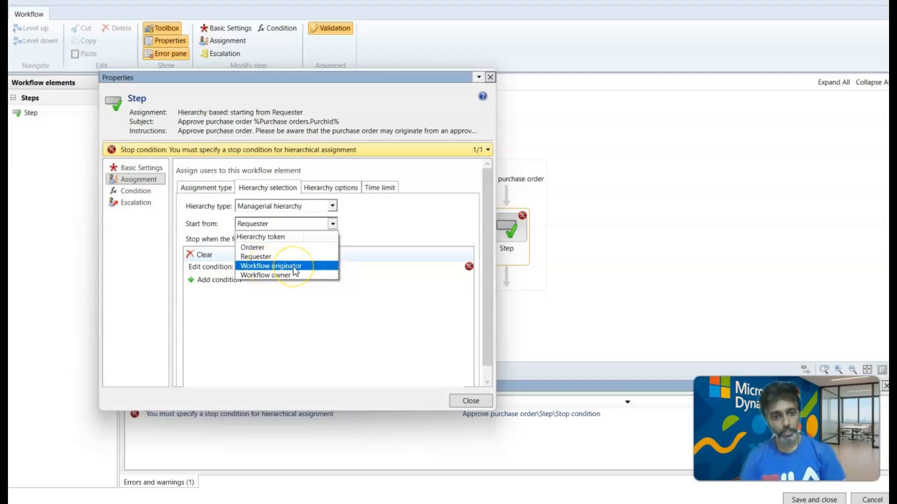
pyautogui.click(292, 267)
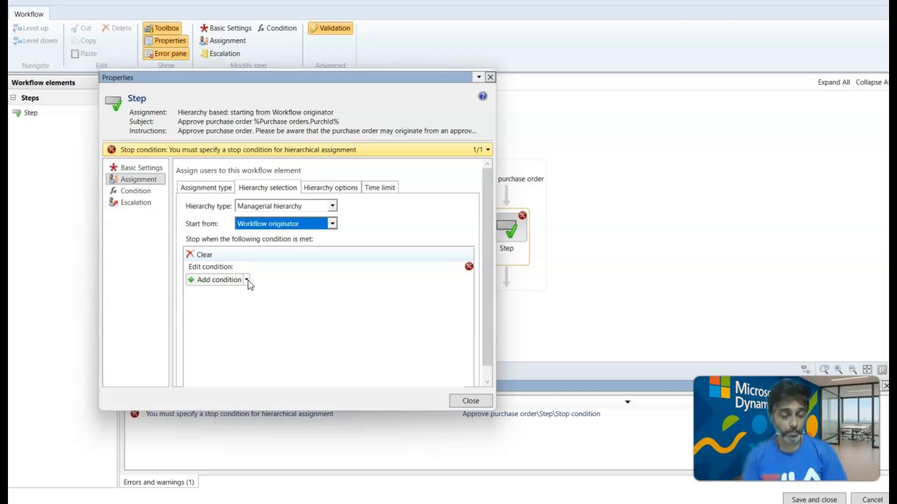
pyautogui.click(222, 255)
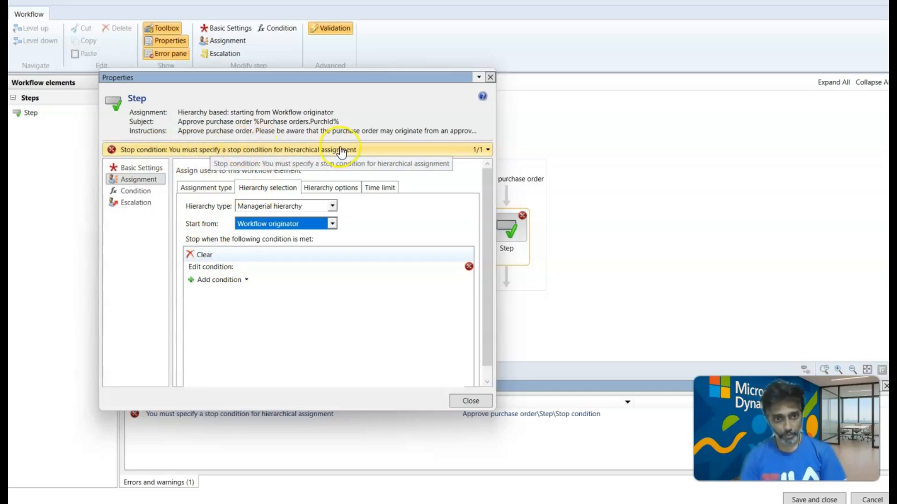
# Recheck the step's assignment type and review the available hierarchy types, keeping Managerial hierarchy.
pyautogui.click(205, 189)
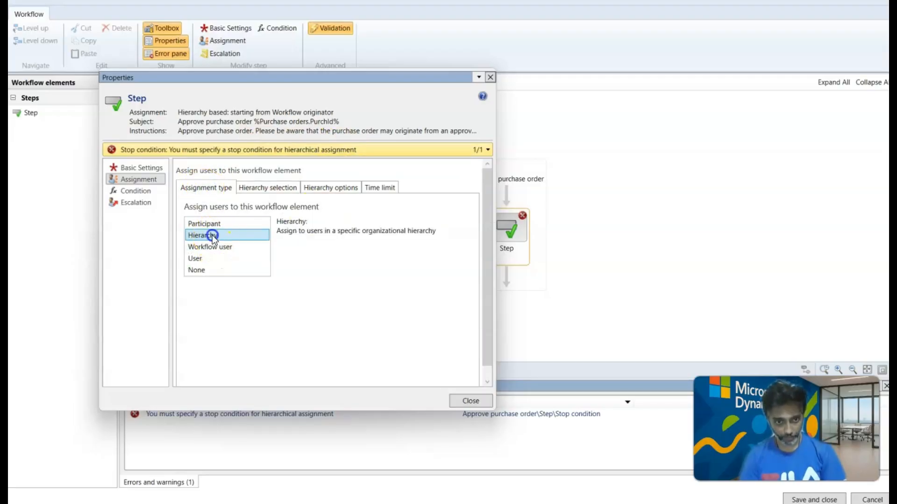
pyautogui.click(265, 188)
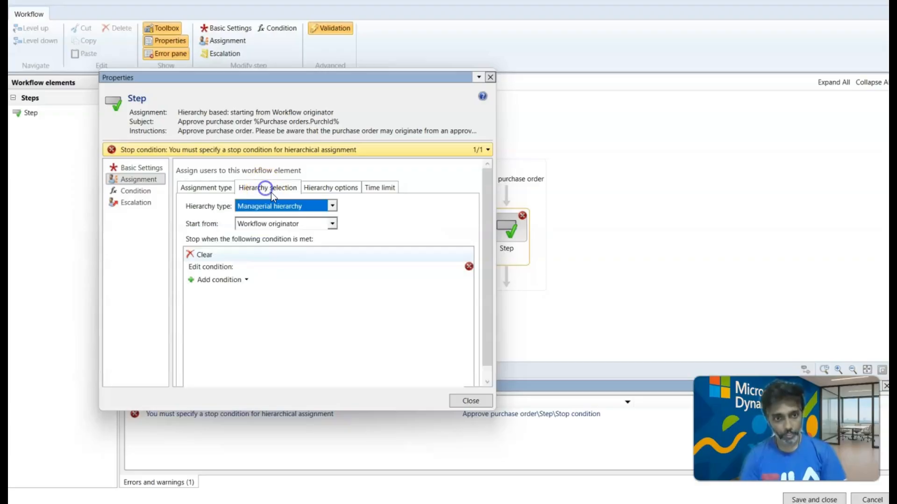
pyautogui.click(332, 206)
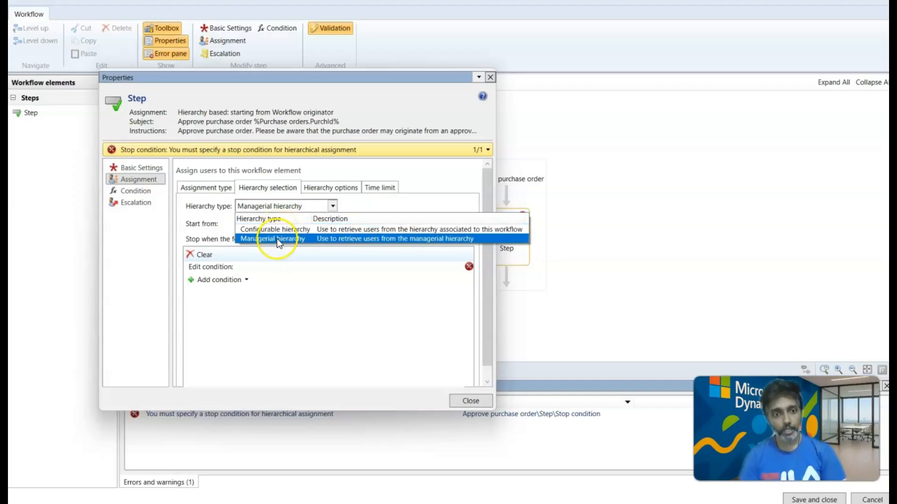
pyautogui.click(314, 271)
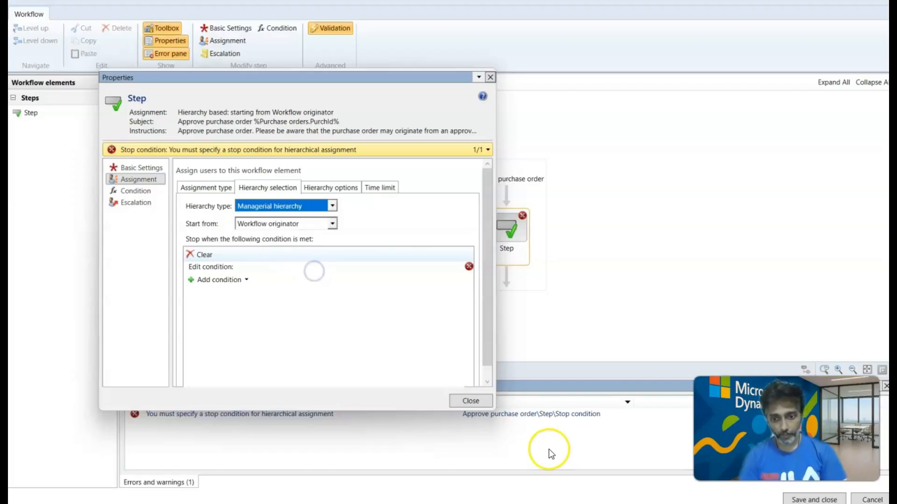
# Switch to the Procurement and sourcing workflows page in the Finance and Operations browser window and open the list of modules.
pyautogui.moveTo(553, 503)
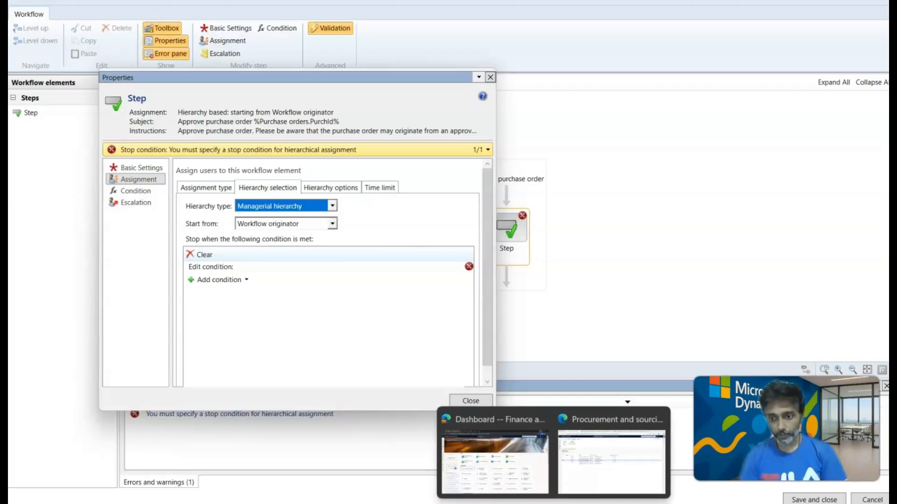
pyautogui.click(576, 470)
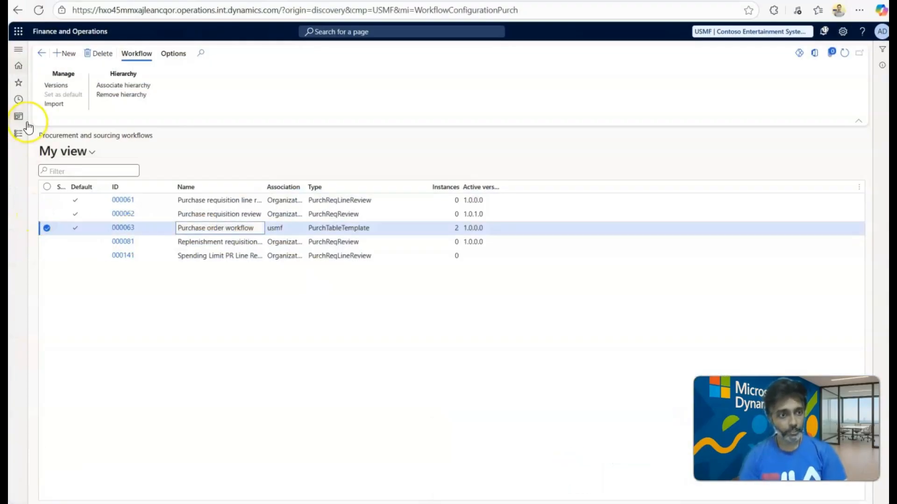
pyautogui.click(19, 140)
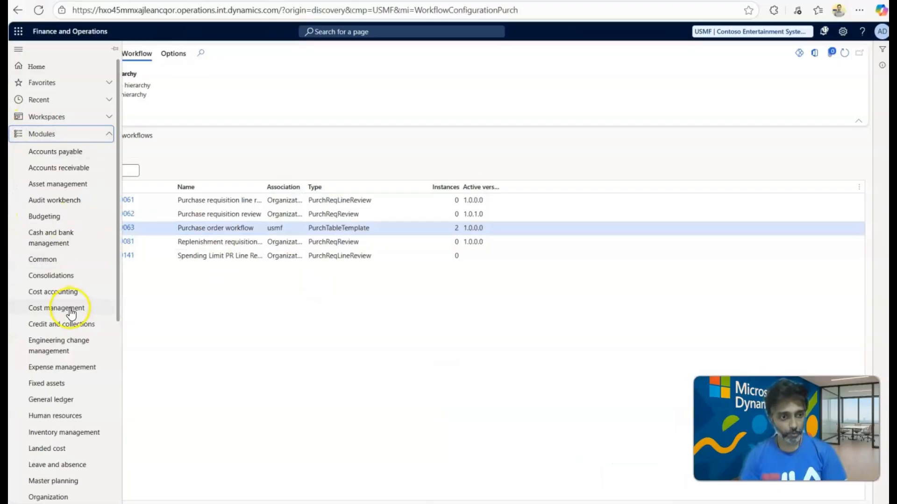
pyautogui.scroll(-2, 70, 312)
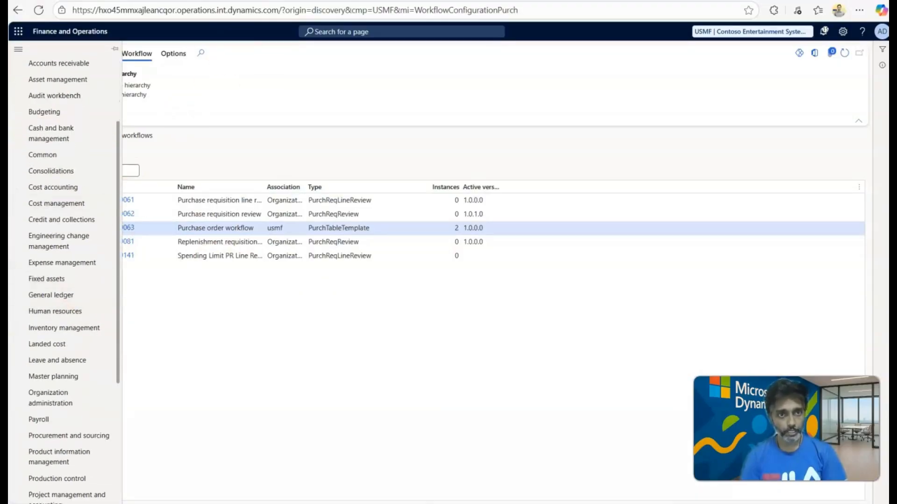
# Examine the Reports-to position and Relationships sections of the Microsoft Learn article on Positions, and return to Finance and Operations.
pyautogui.click(247, 1)
pyautogui.scroll(15, 279, 227)
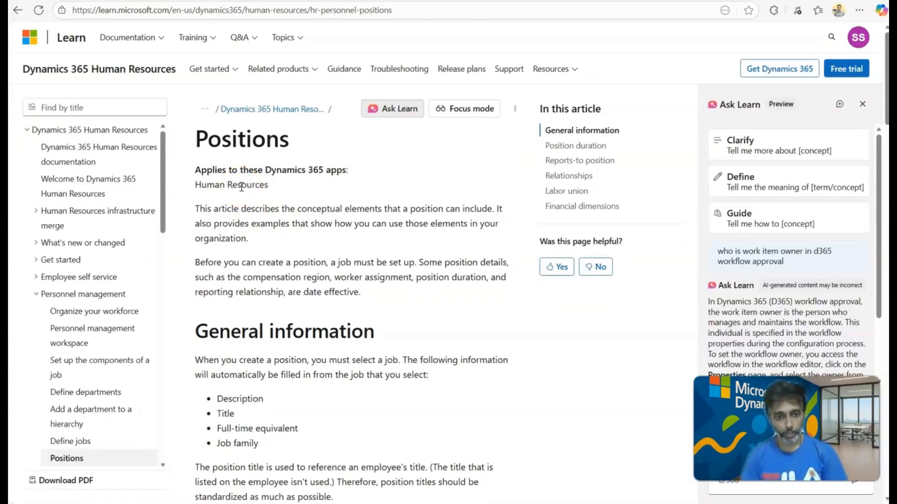
pyautogui.scroll(-10, 252, 210)
pyautogui.scroll(-10, 256, 216)
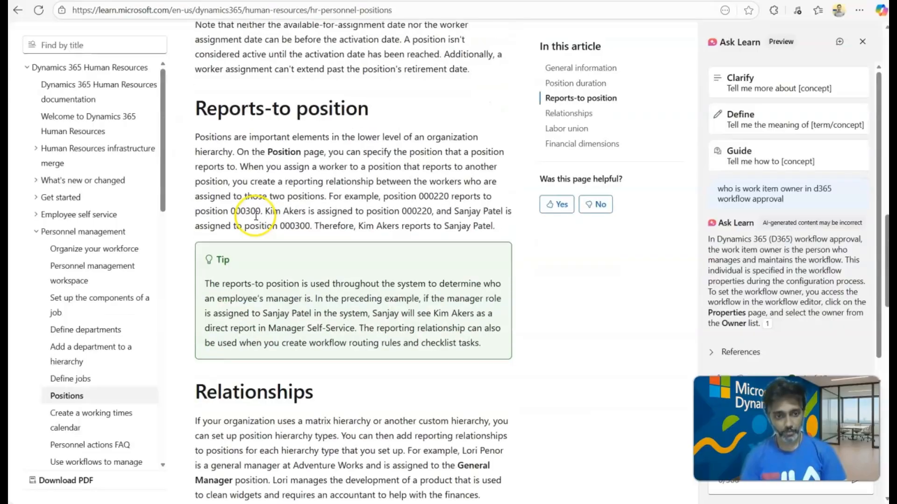
pyautogui.scroll(-10, 256, 216)
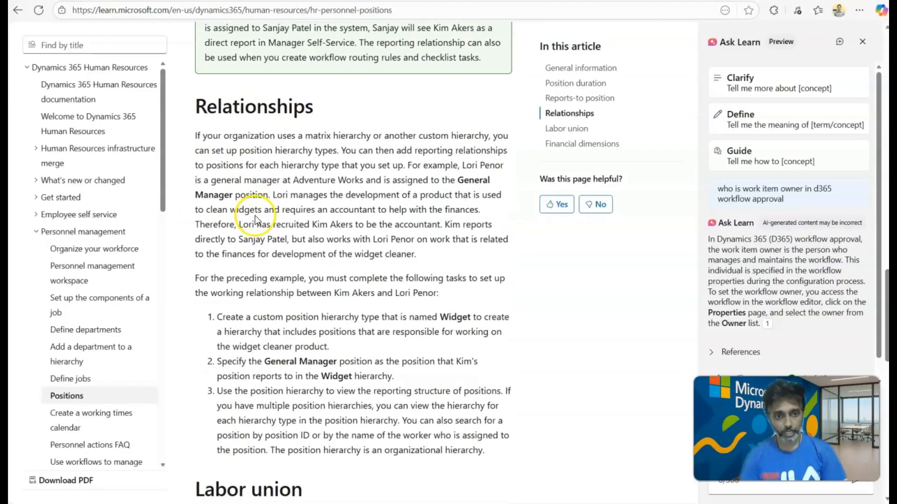
pyautogui.scroll(8, 256, 216)
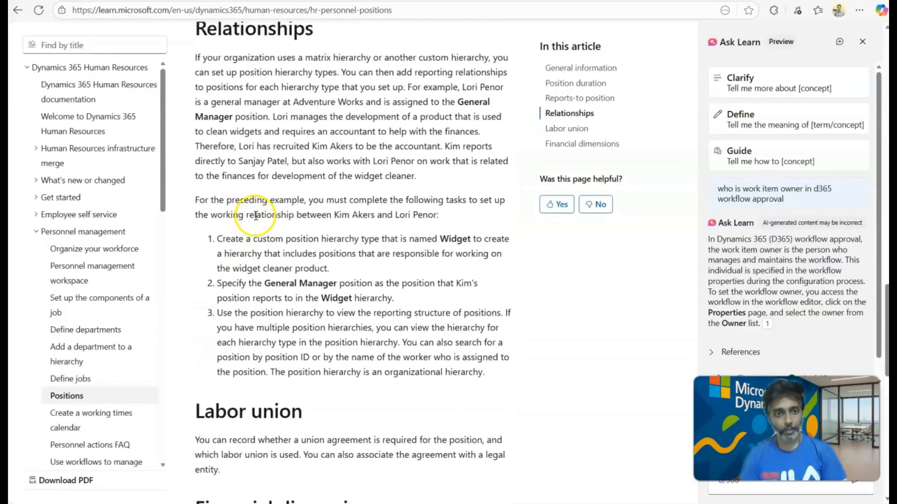
pyautogui.doubleClick(247, 215)
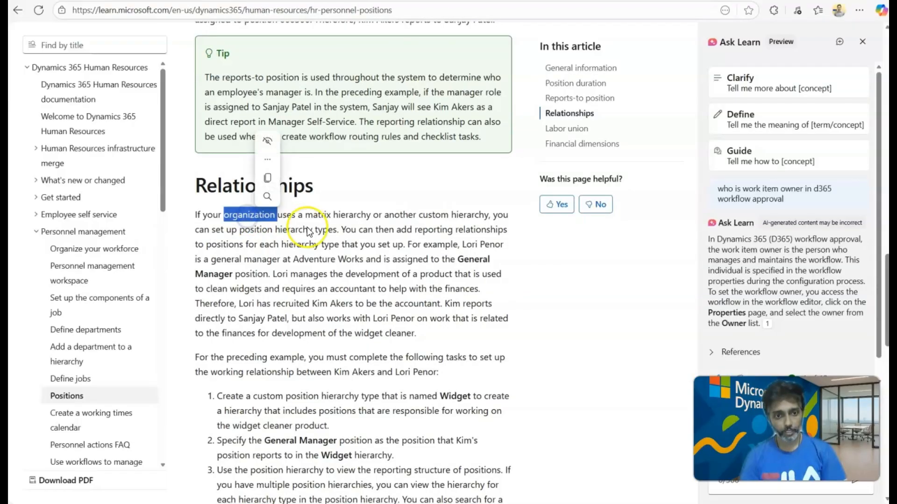
pyautogui.click(282, 246)
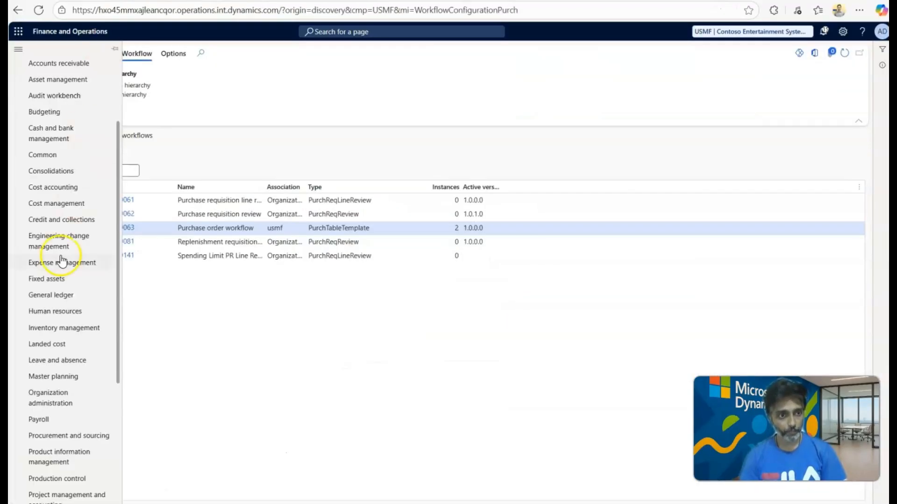
# Open the Position hierarchy page of the Human resources module and list the available hierarchy names.
pyautogui.scroll(-3, 70, 298)
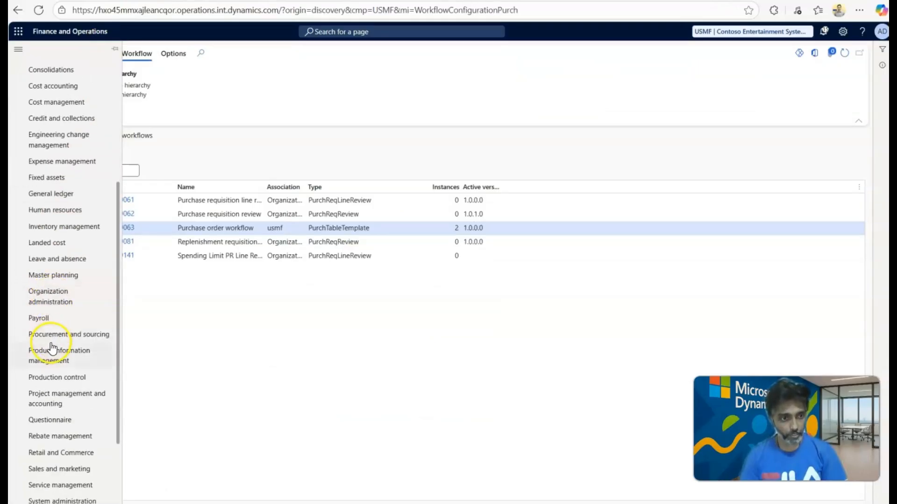
pyautogui.click(53, 212)
pyautogui.click(202, 55)
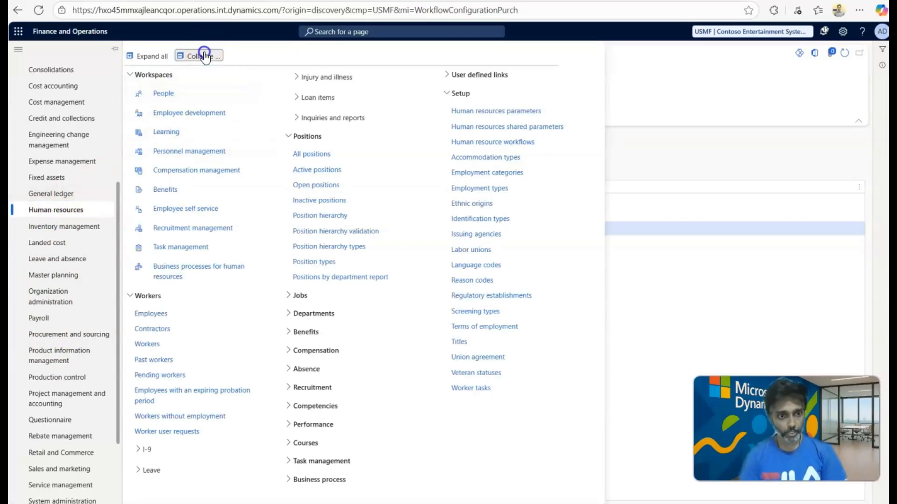
pyautogui.click(147, 114)
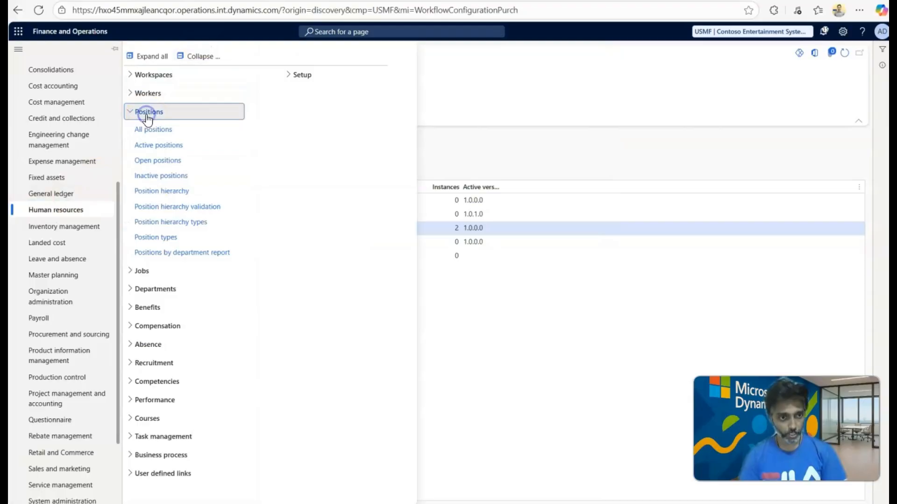
pyautogui.click(167, 191)
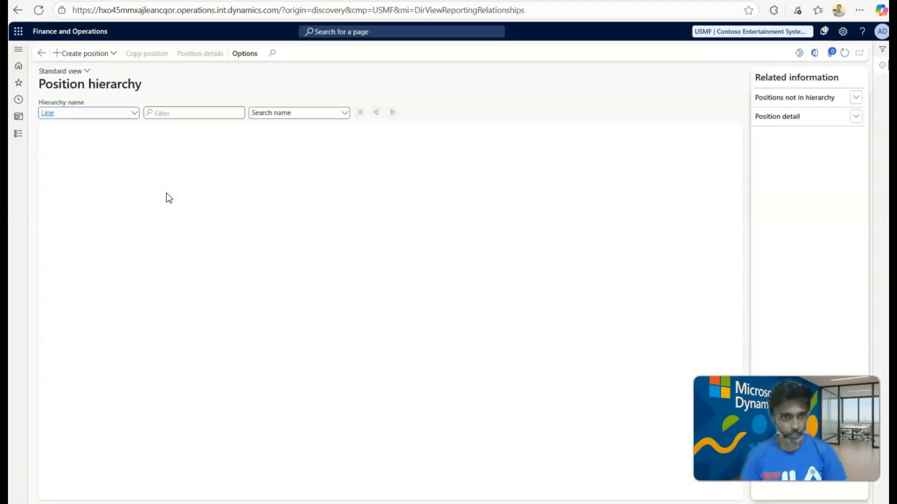
pyautogui.click(391, 156)
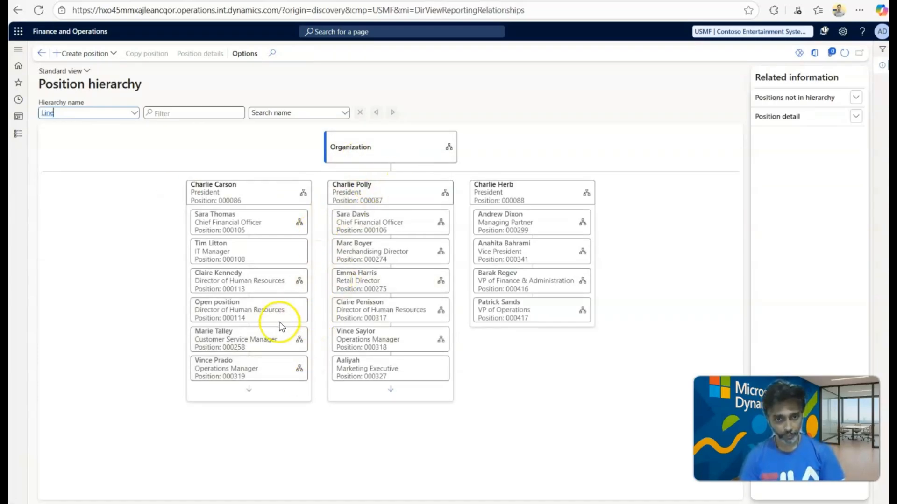
pyautogui.click(133, 116)
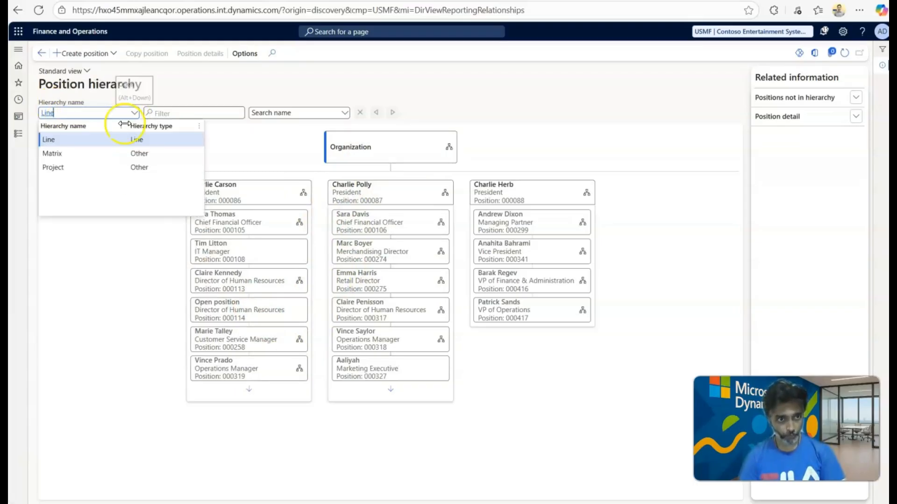
# Display the Matrix hierarchy and the Project hierarchy on the Position hierarchy page.
pyautogui.click(89, 153)
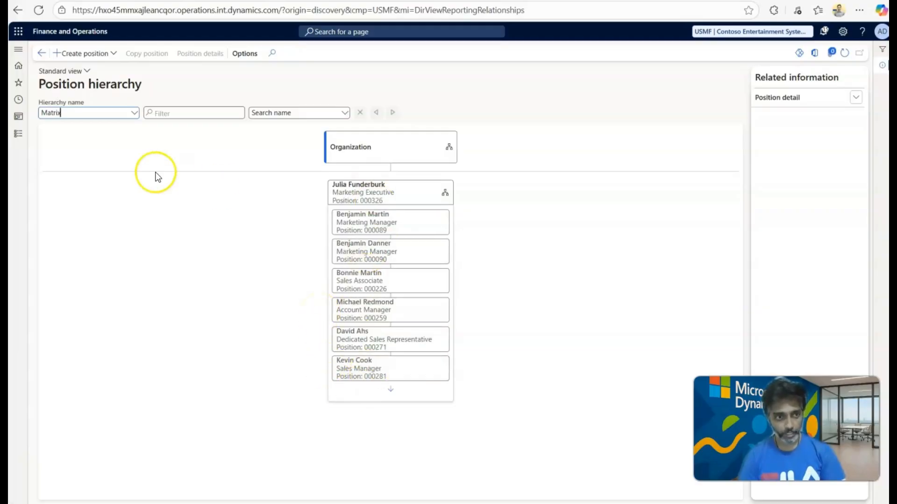
pyautogui.click(135, 114)
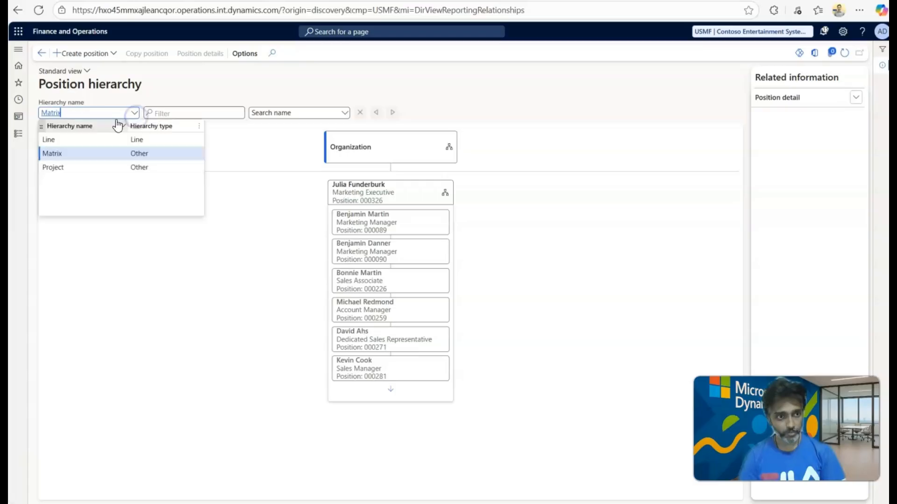
pyautogui.click(61, 167)
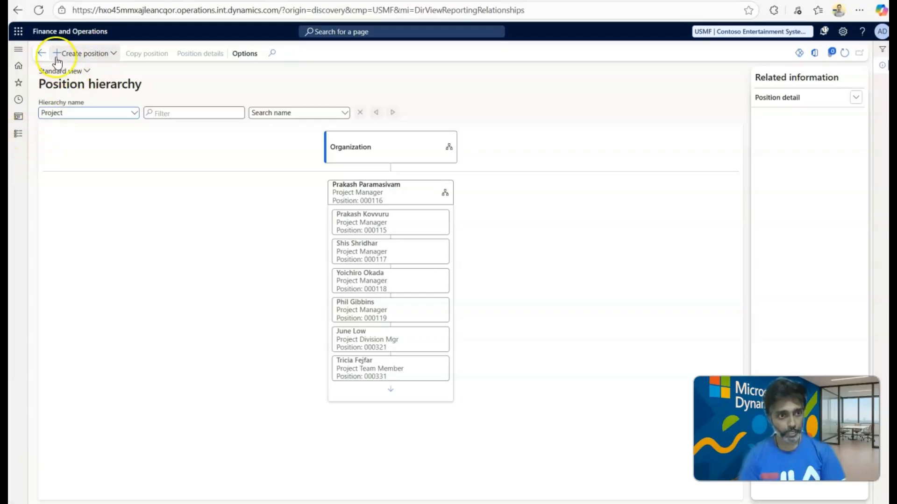
# Open the All positions list of Human resources and view Store Manager position 000009 in the hierarchy.
pyautogui.click(19, 143)
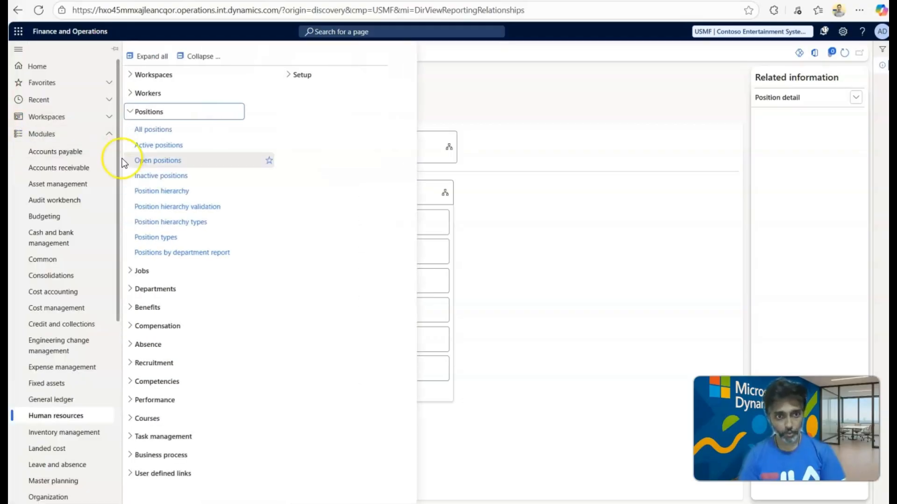
pyautogui.click(166, 131)
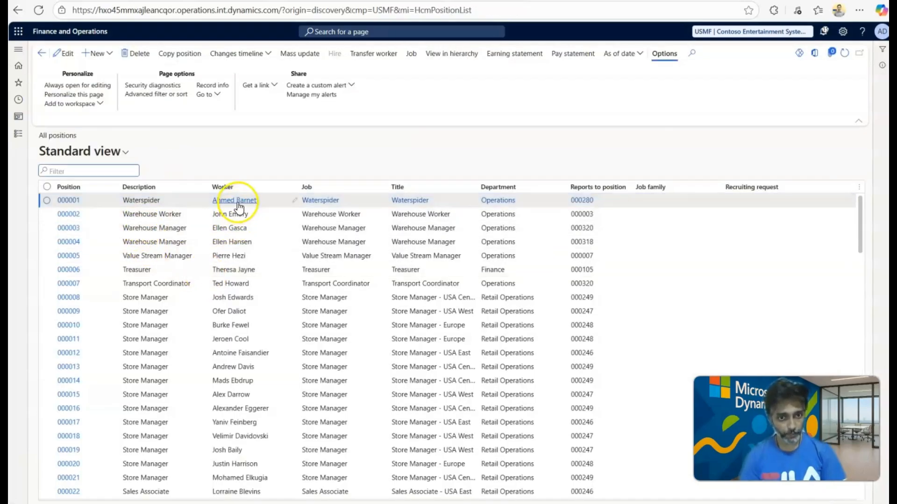
pyautogui.click(160, 303)
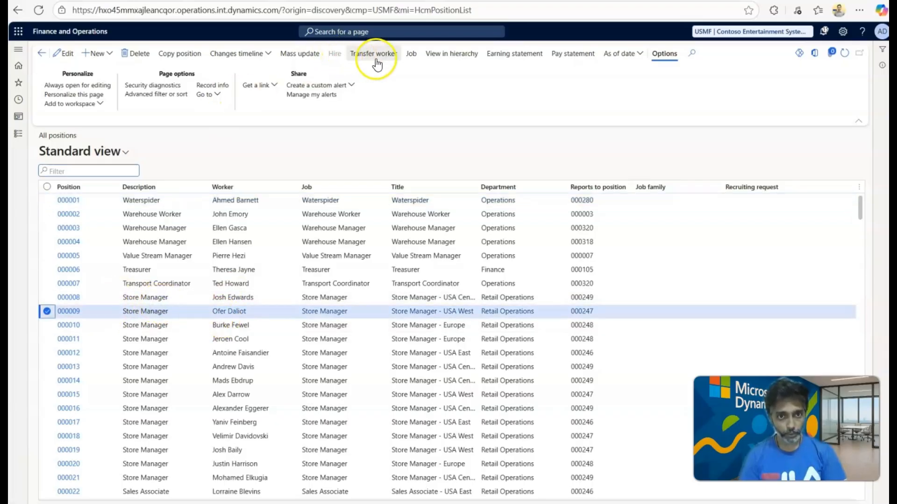
pyautogui.click(438, 55)
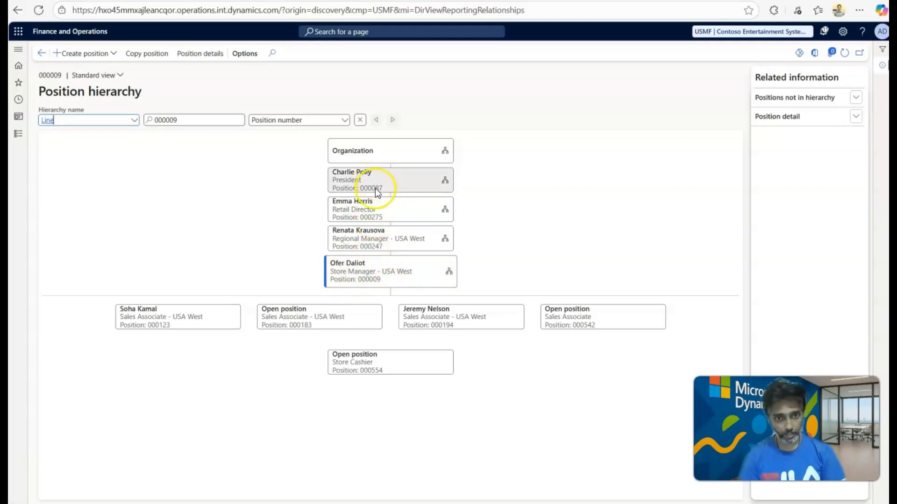
pyautogui.click(355, 275)
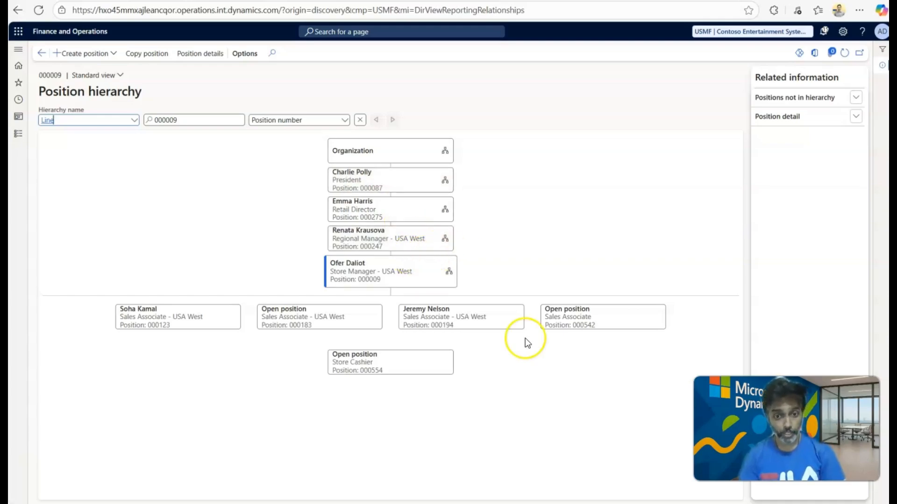
# Switch to the workflow editor to check the step's hierarchy selection and return to the Position hierarchy page in the browser.
pyautogui.moveTo(604, 503)
pyautogui.click(605, 464)
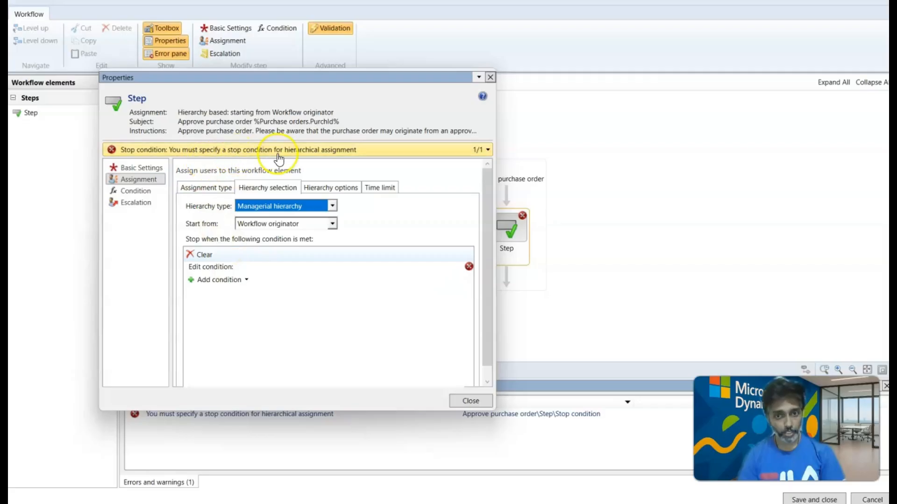
pyautogui.click(548, 118)
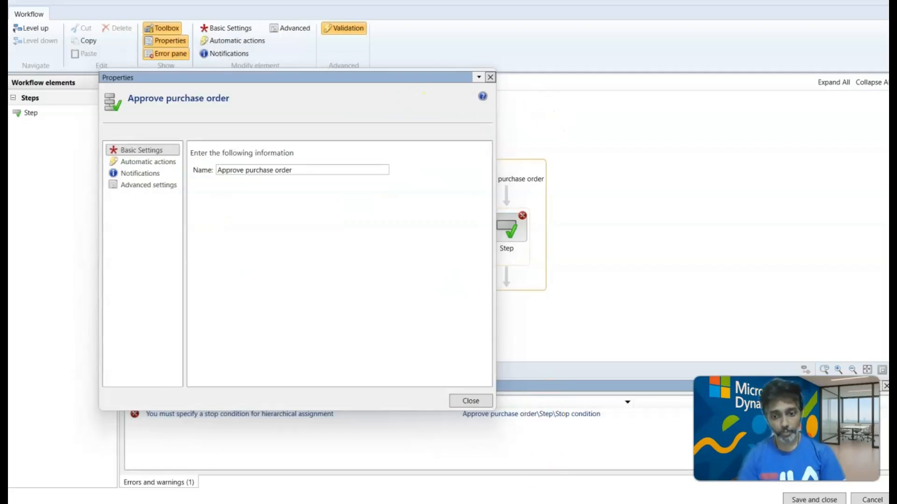
pyautogui.moveTo(554, 503)
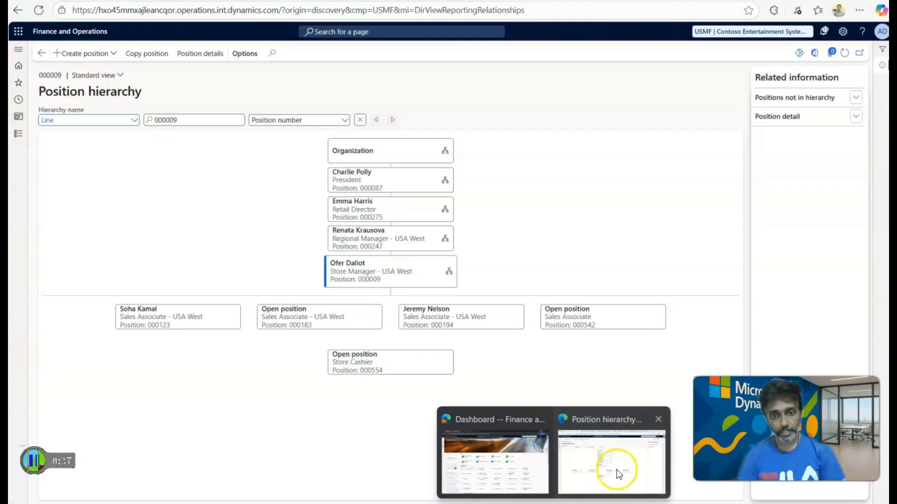
pyautogui.click(614, 470)
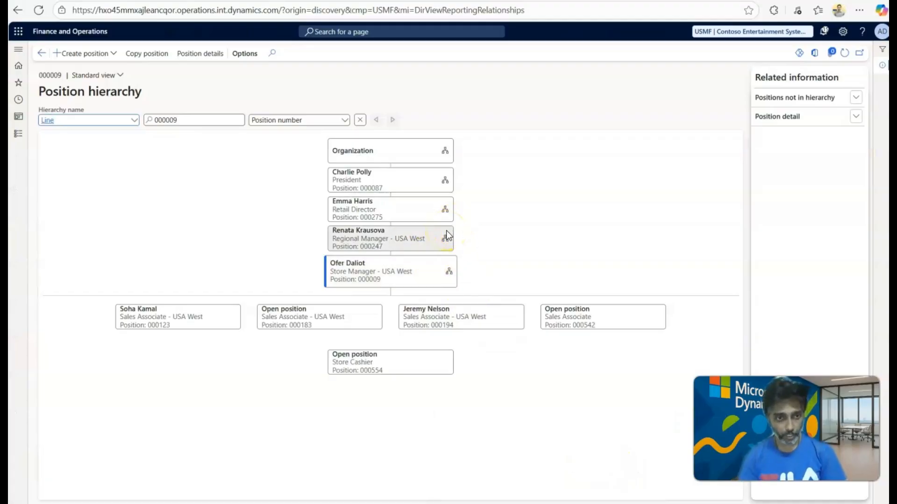
# List the pages of the Procurement and sourcing module in Finance and Operations.
pyautogui.click(14, 139)
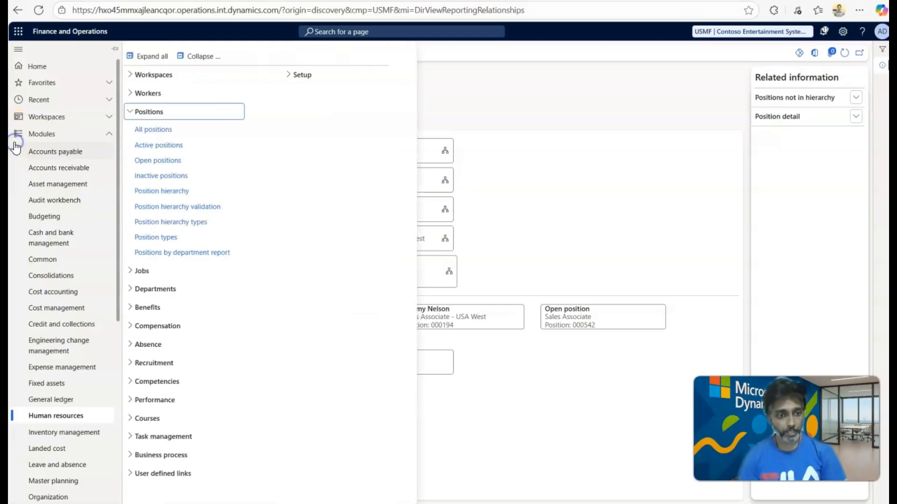
pyautogui.scroll(-3, 64, 292)
pyautogui.scroll(-3, 65, 293)
pyautogui.click(64, 280)
pyautogui.click(70, 281)
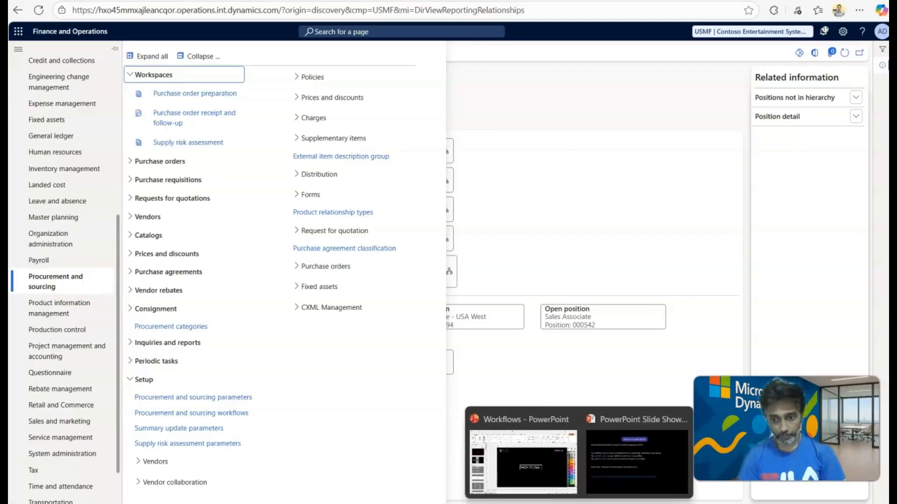
# Switch to the workflow editor, review the automatic actions of the Approve purchase order element and close its properties.
pyautogui.click(600, 459)
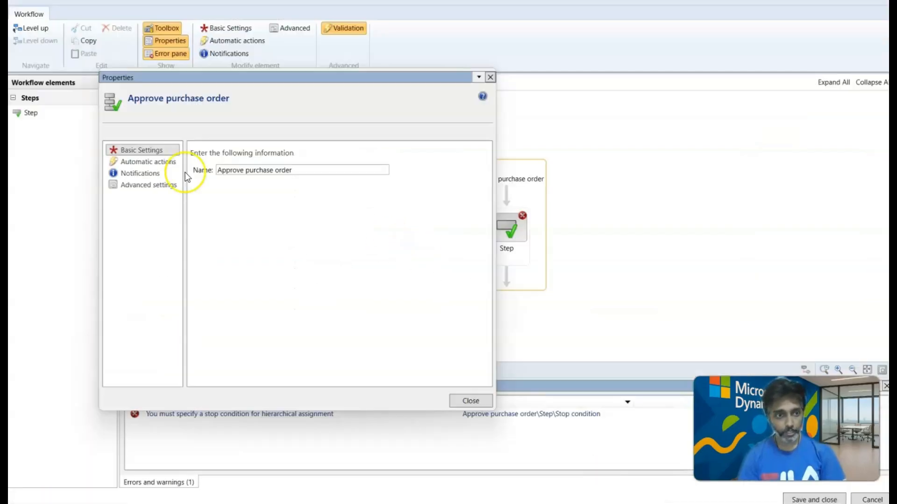
pyautogui.click(152, 162)
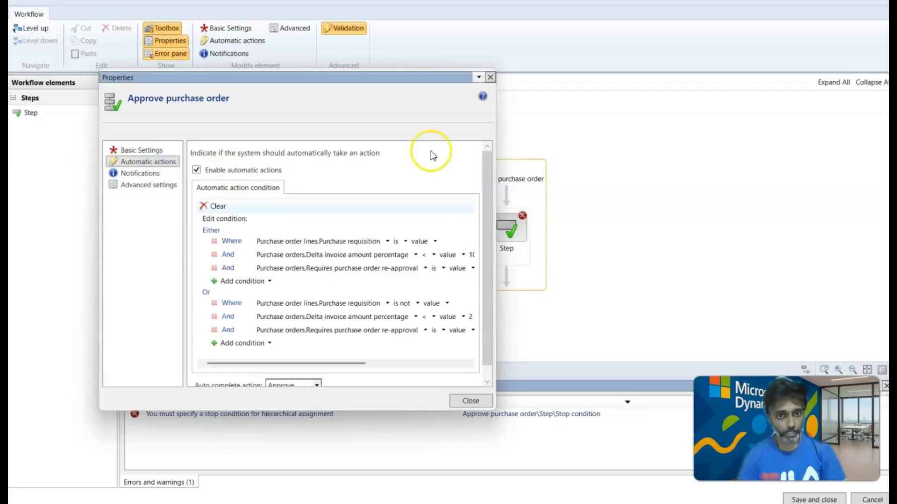
pyautogui.click(490, 78)
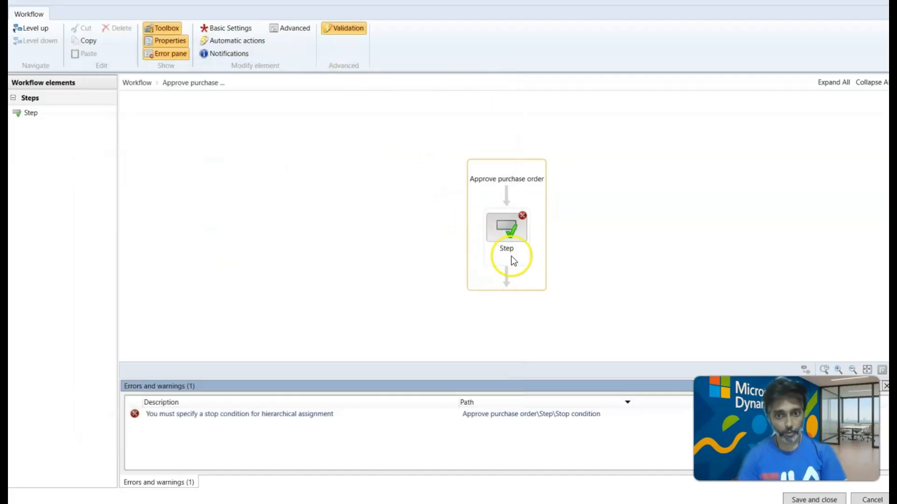
# Open the approval step's assignment properties and list the hierarchy types in its hierarchy selection.
pyautogui.click(504, 232)
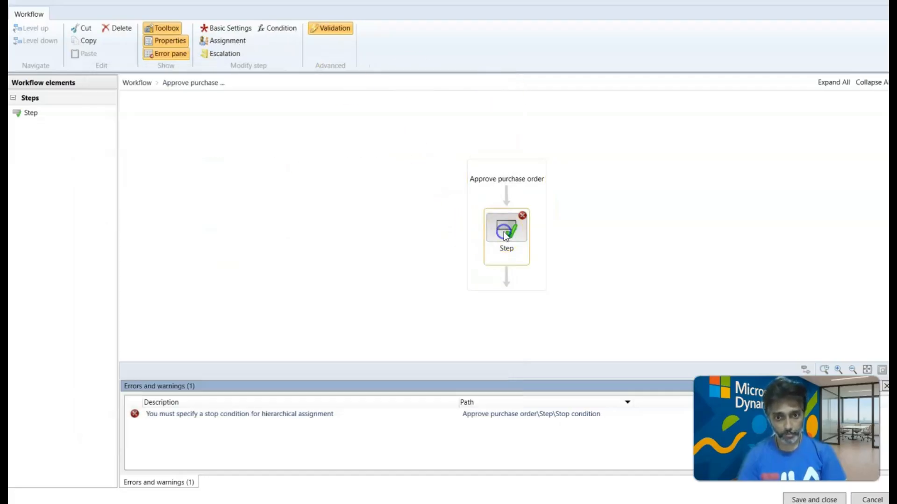
pyautogui.click(218, 30)
pyautogui.click(140, 182)
pyautogui.click(262, 184)
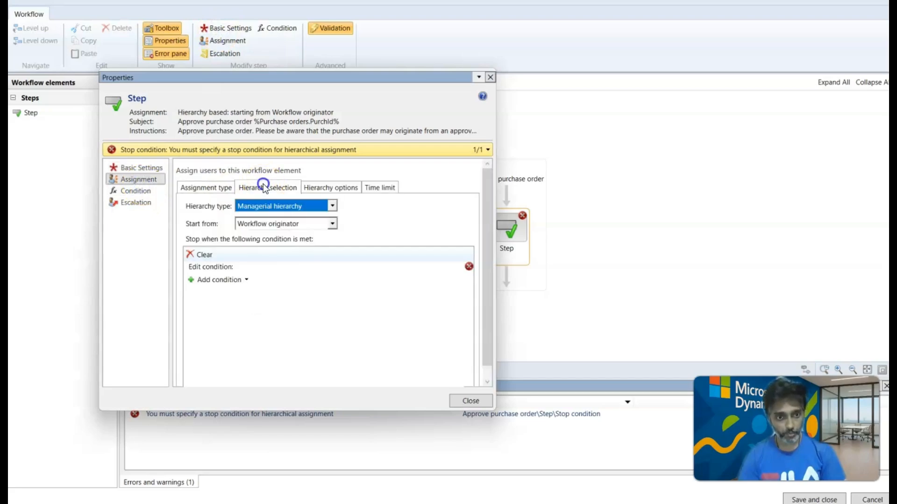
pyautogui.click(332, 206)
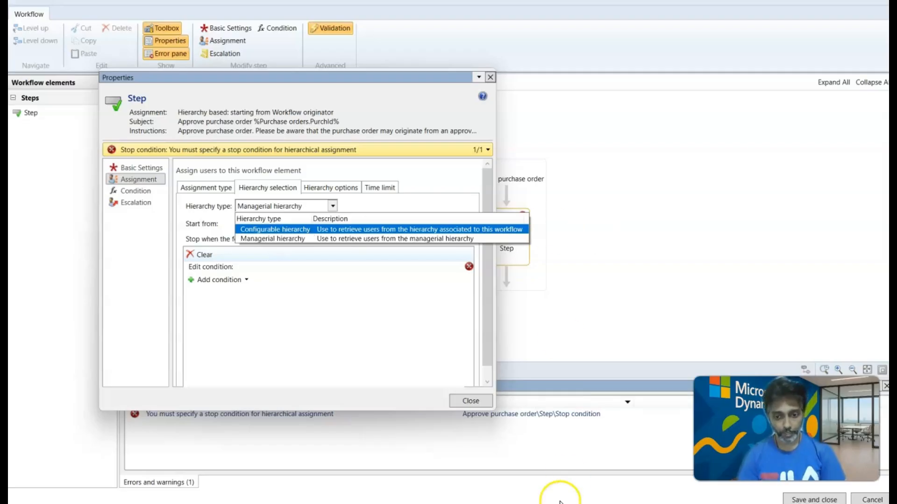
# Return to the Finance and Operations browser window and open the Procurement and sourcing workflows page.
pyautogui.click(554, 503)
pyautogui.click(496, 463)
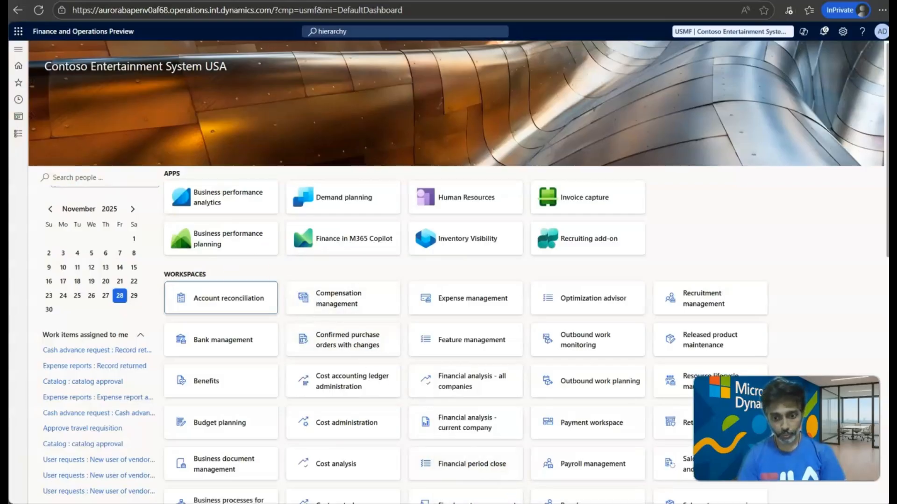
pyautogui.moveTo(553, 503)
pyautogui.click(616, 462)
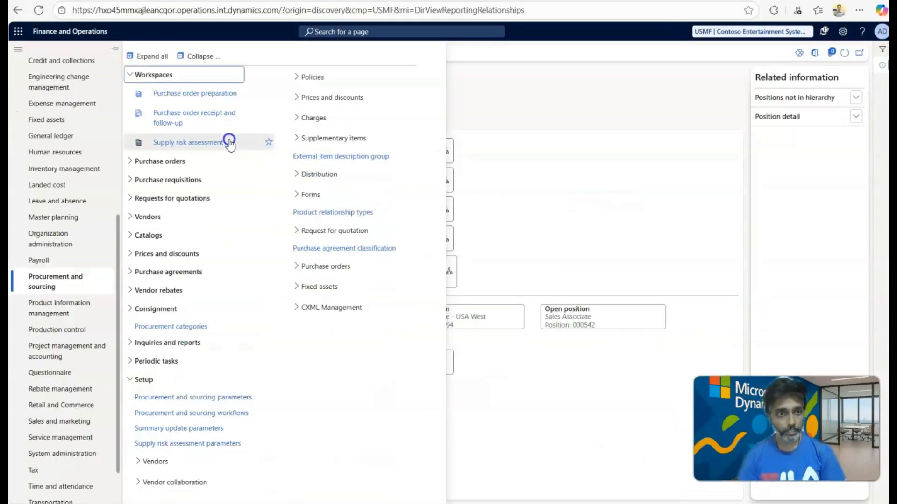
pyautogui.click(553, 214)
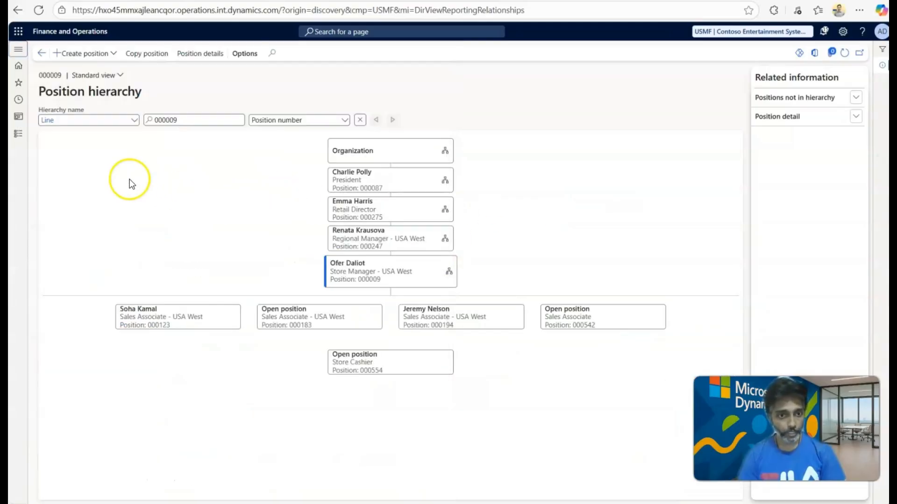
pyautogui.click(19, 134)
pyautogui.scroll(-2, 54, 284)
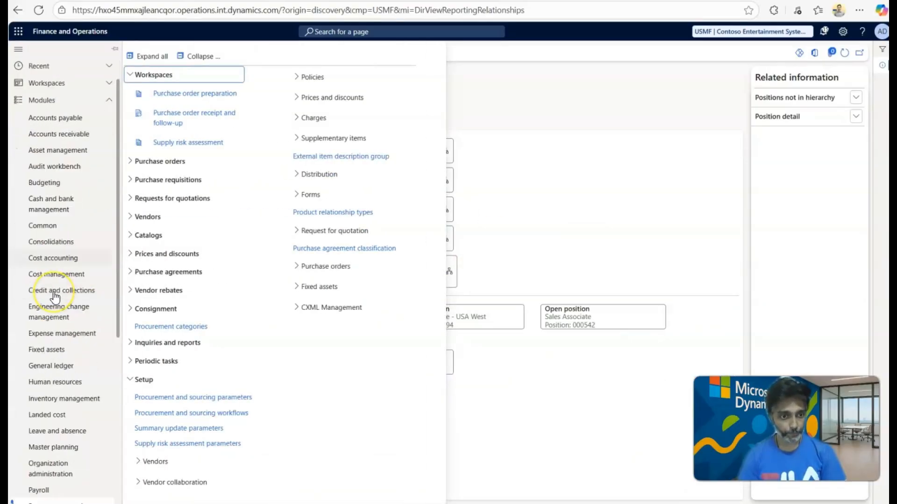
pyautogui.scroll(-5, 54, 296)
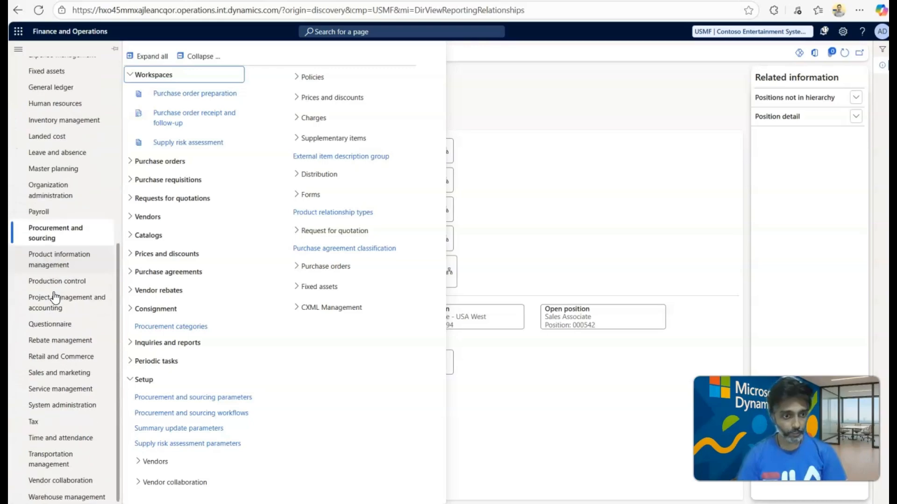
pyautogui.scroll(3, 54, 298)
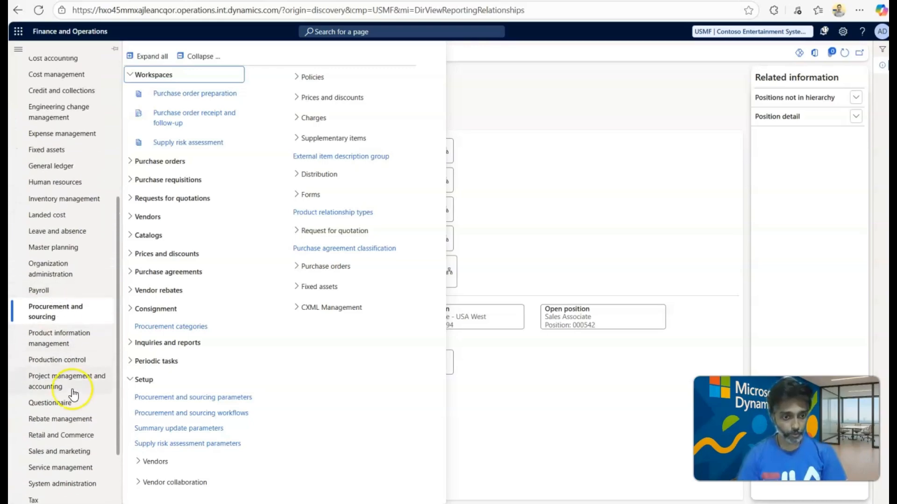
pyautogui.click(215, 414)
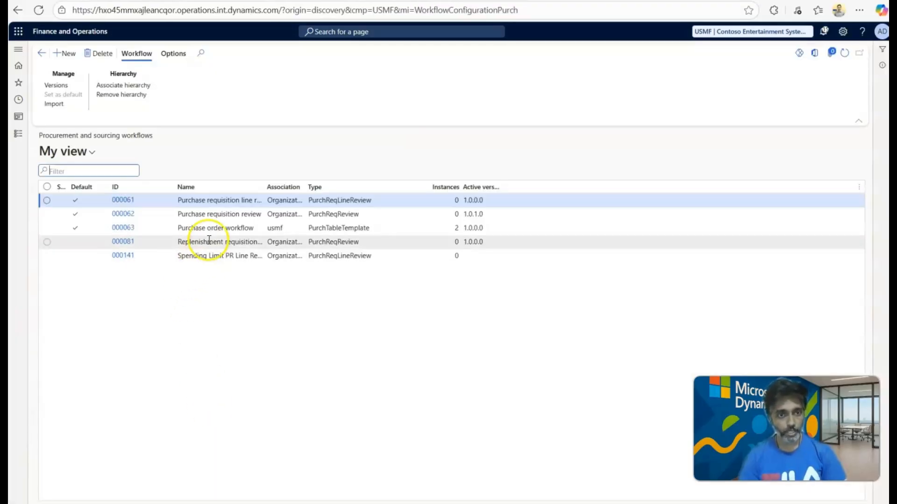
# Associate the Matrix hierarchy with the Purchase order workflow.
pyautogui.click(209, 231)
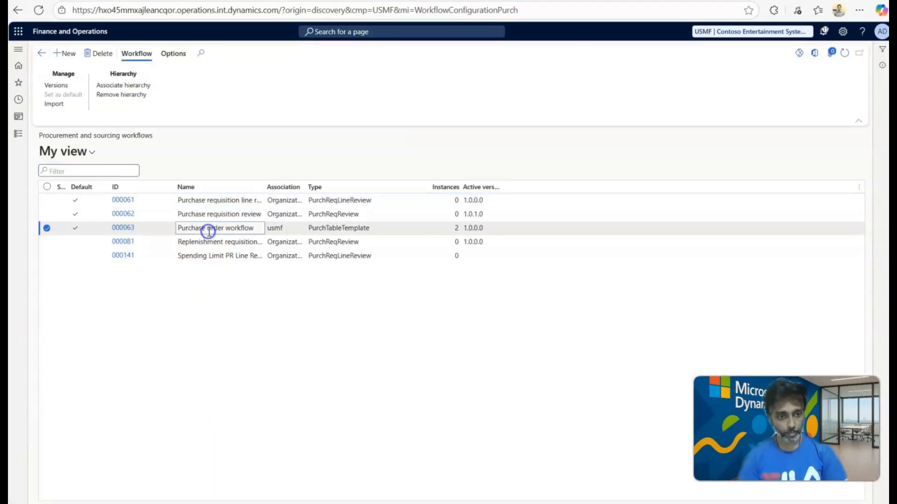
pyautogui.click(119, 87)
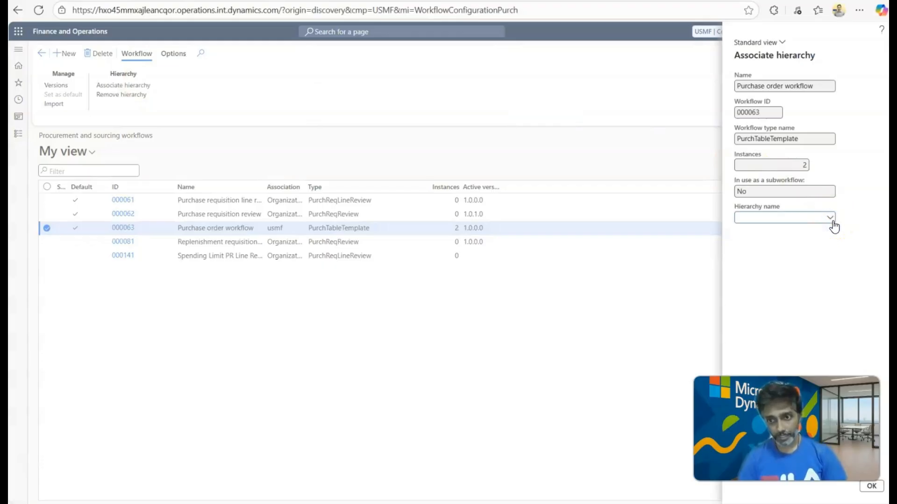
pyautogui.click(776, 241)
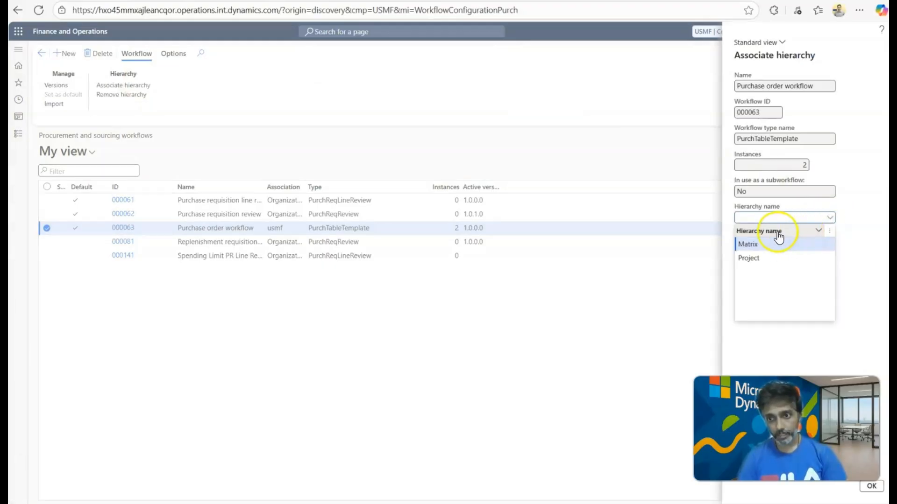
pyautogui.click(749, 243)
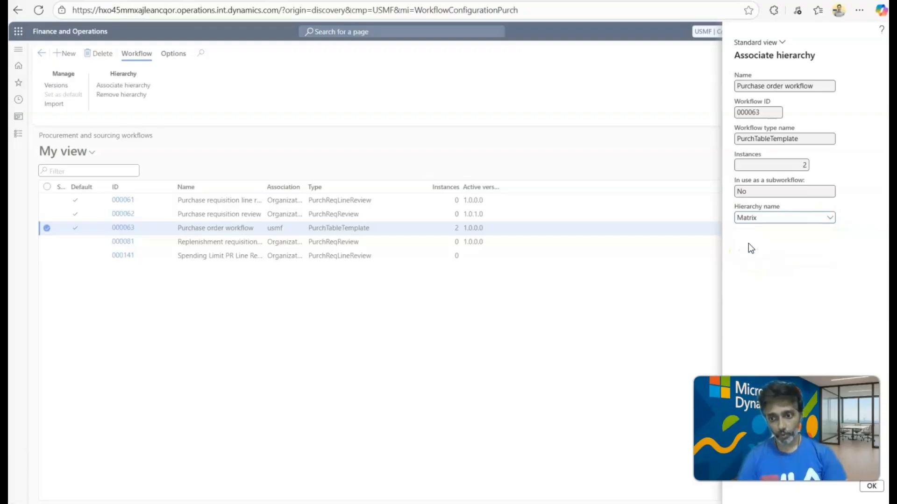
pyautogui.click(871, 486)
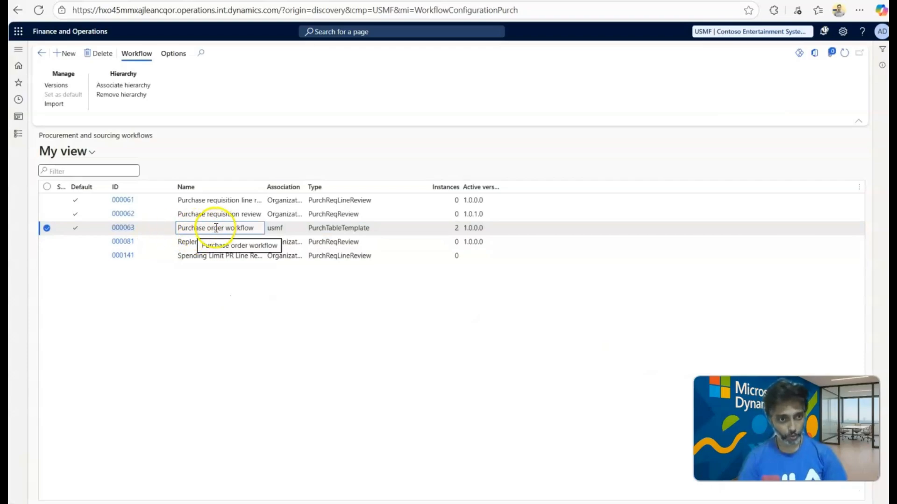
# Try to remove the hierarchy associated with the Purchase order workflow, and cancel the removal.
pyautogui.click(140, 95)
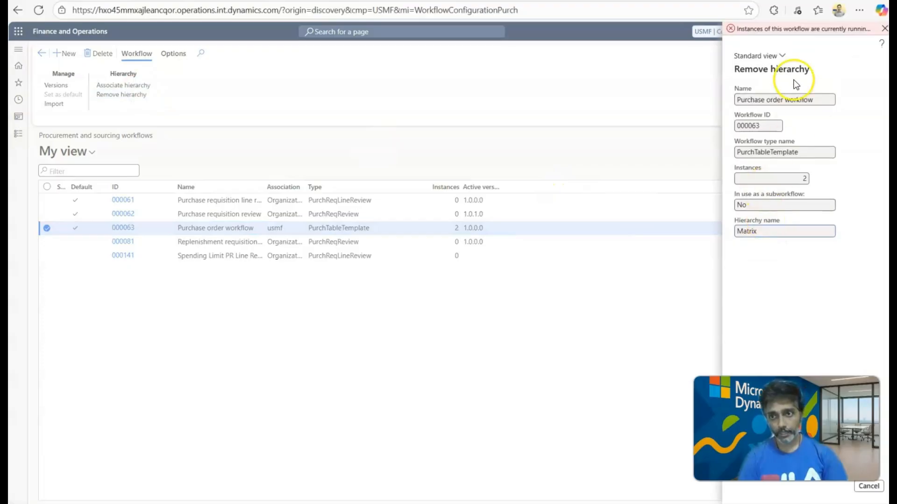
pyautogui.click(799, 32)
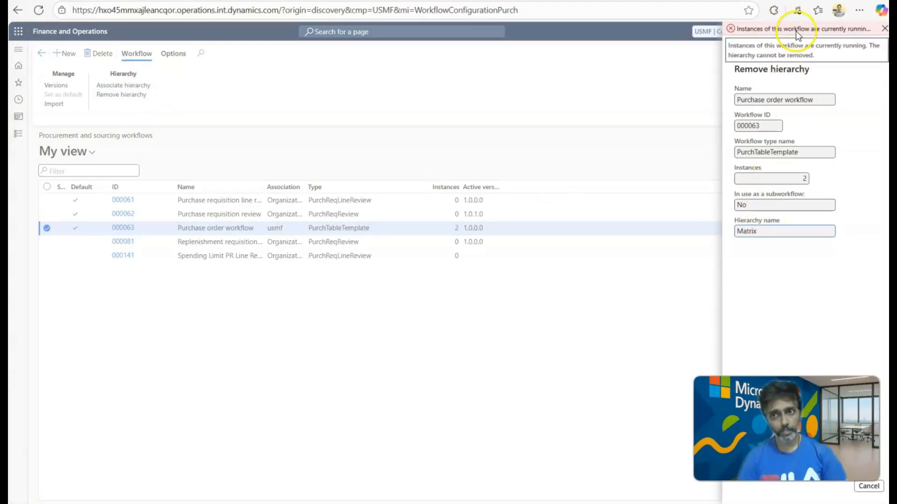
pyautogui.click(884, 29)
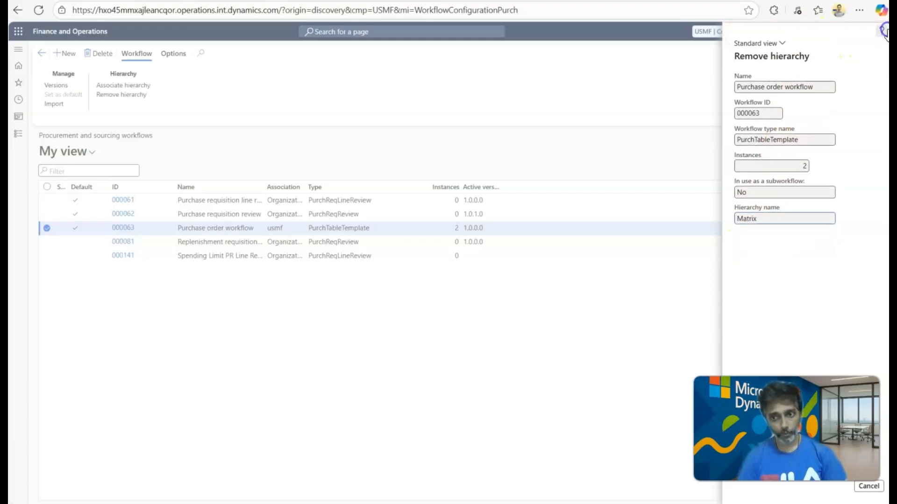
pyautogui.click(868, 486)
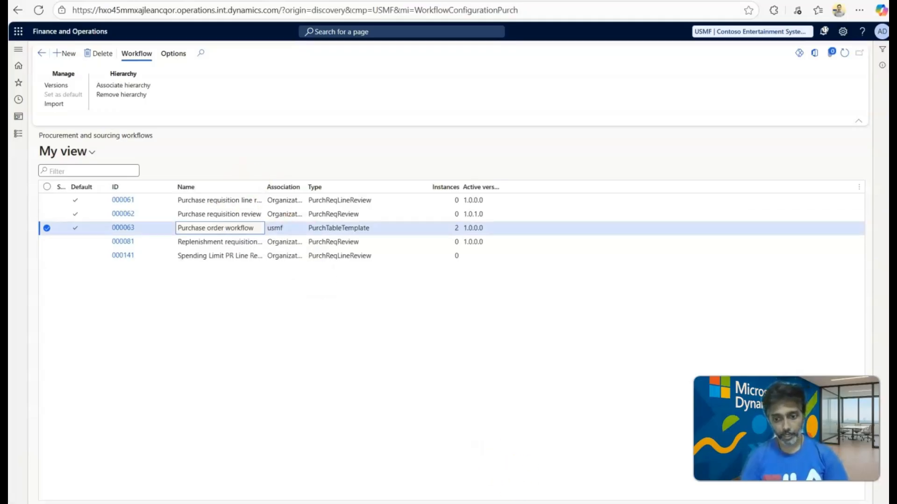
# Recheck the approval step's assignment type in the workflow editor and switch to the Employee hierarchy sign off slide in PowerPoint.
pyautogui.click(595, 471)
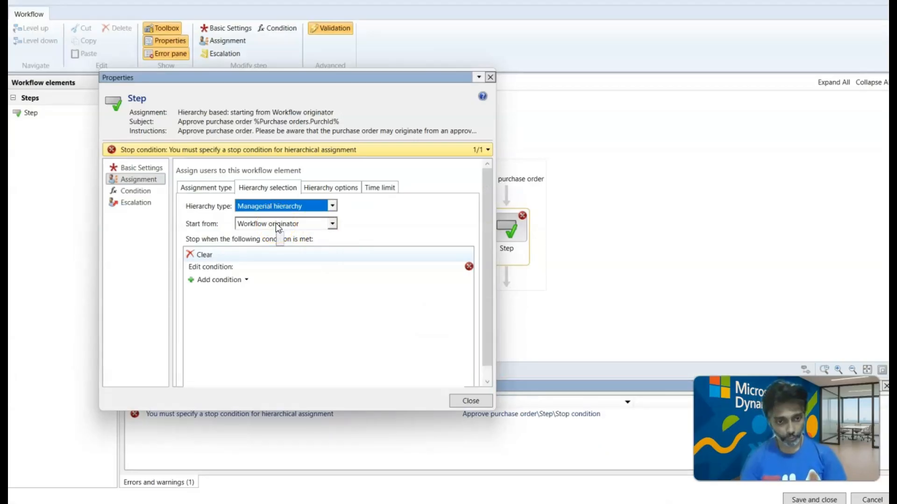
pyautogui.click(197, 187)
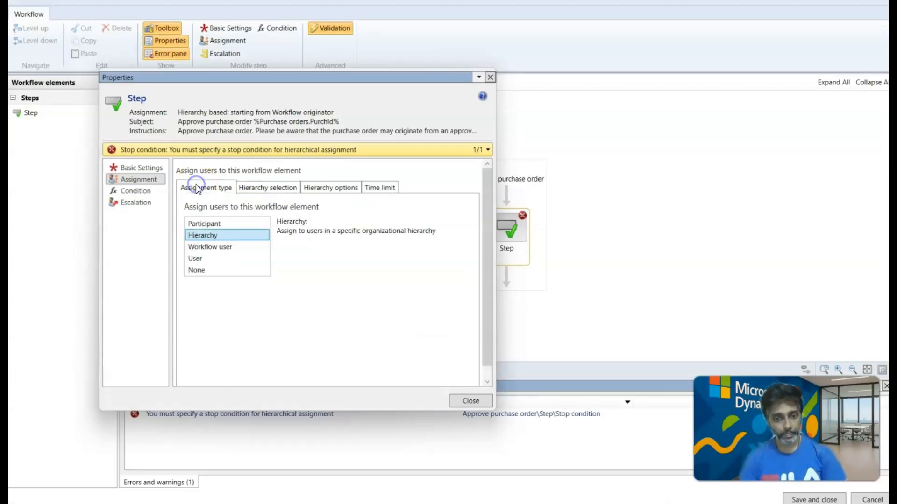
pyautogui.click(610, 470)
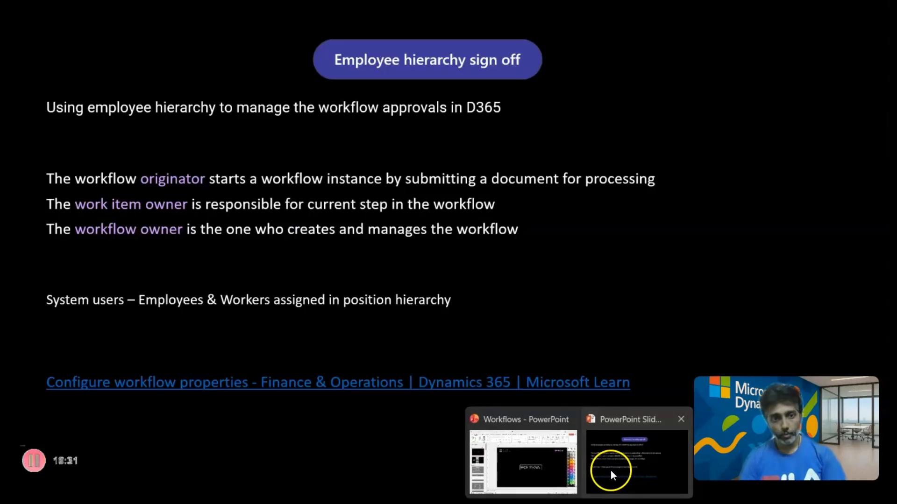